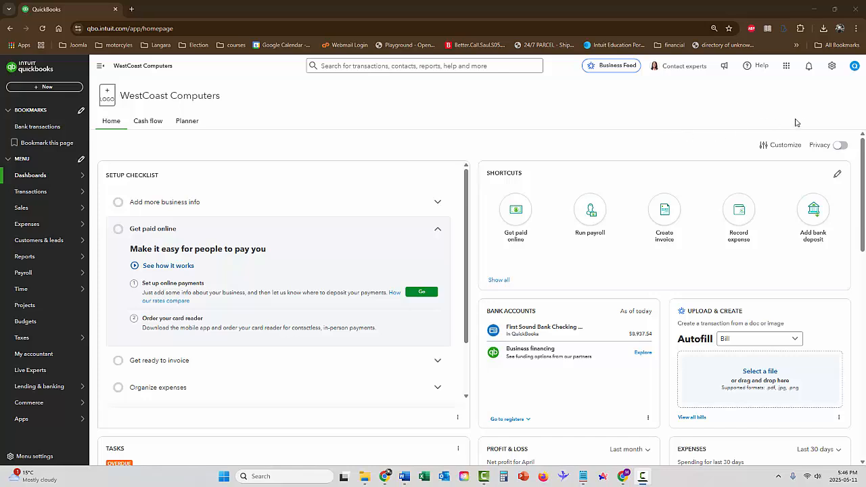
Step: Start a new account in the chart of accounts and name it Chase Credit Card Account
click(833, 67)
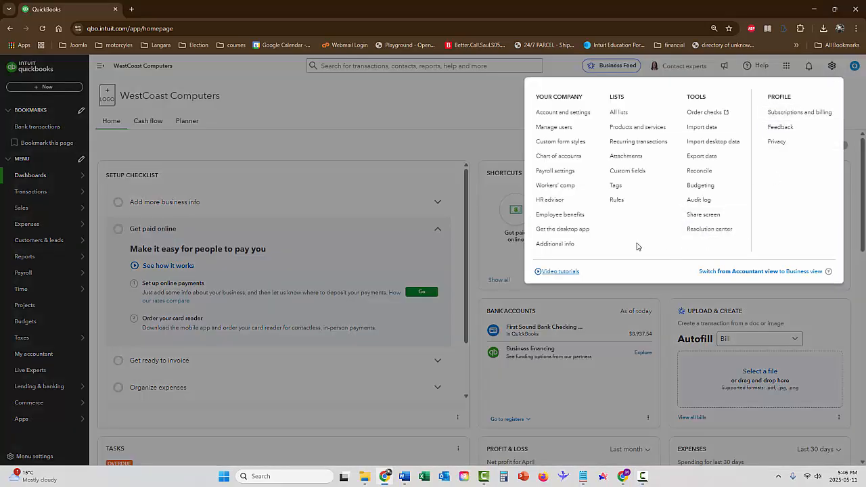
click(566, 157)
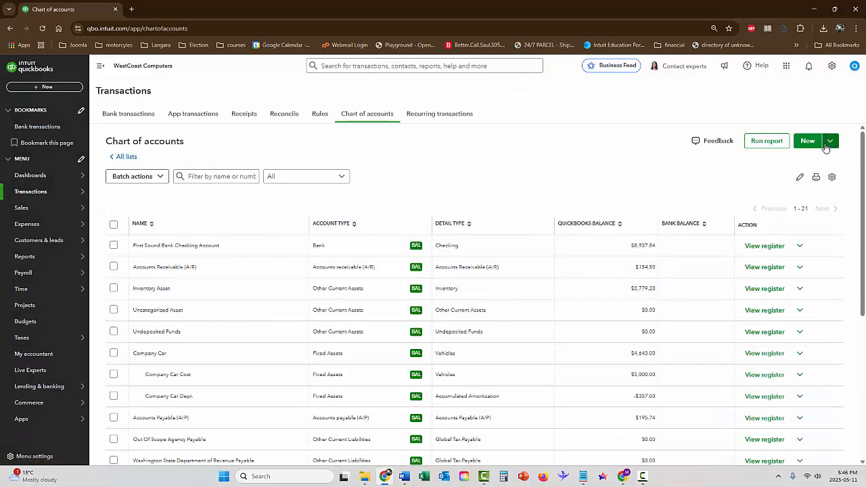
click(807, 143)
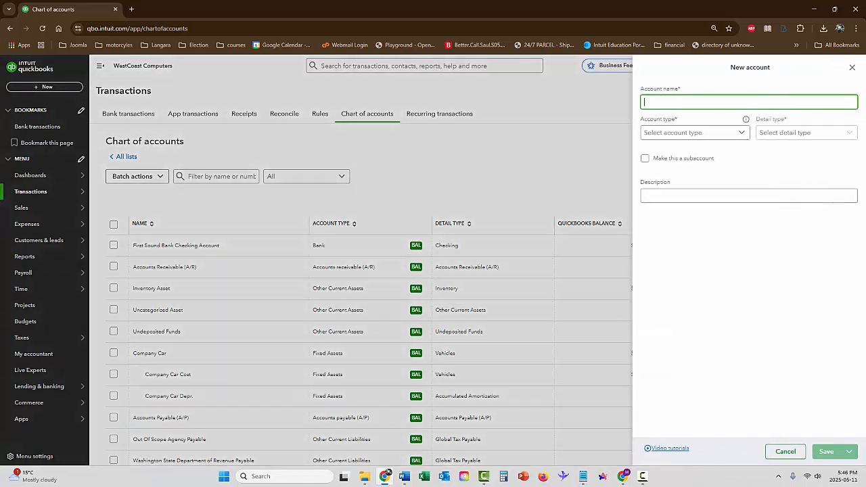
click(709, 101)
text(Ca)
text(hase Credit Card Account)
Step: Set the new account's type to Bank and its detail type to Checking
click(685, 134)
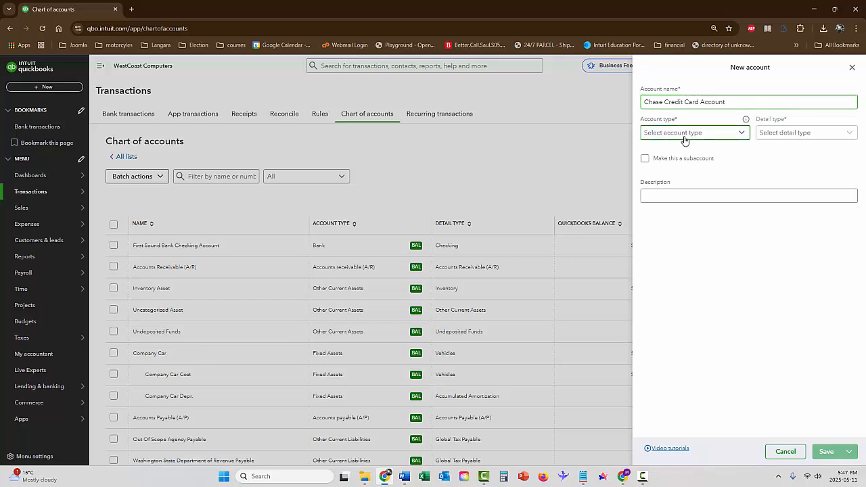
click(664, 183)
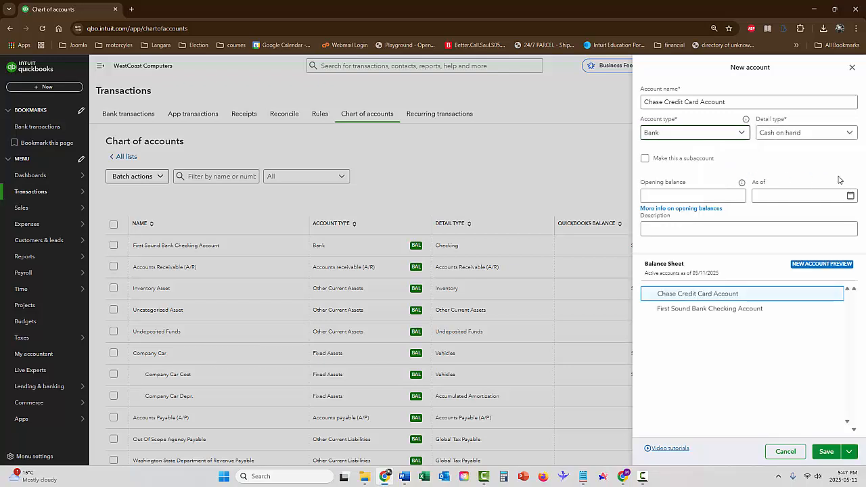
click(786, 134)
click(788, 167)
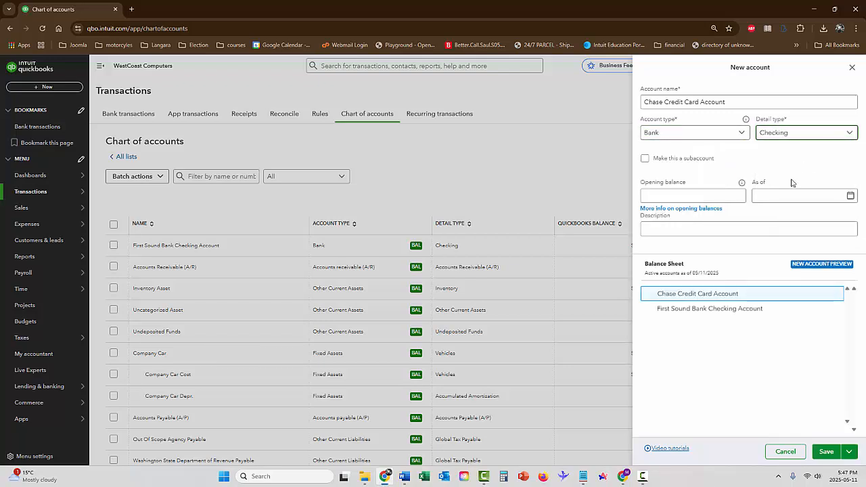
Step: Enter "Sales on Credit Cards" as the account's description and save the account
click(687, 229)
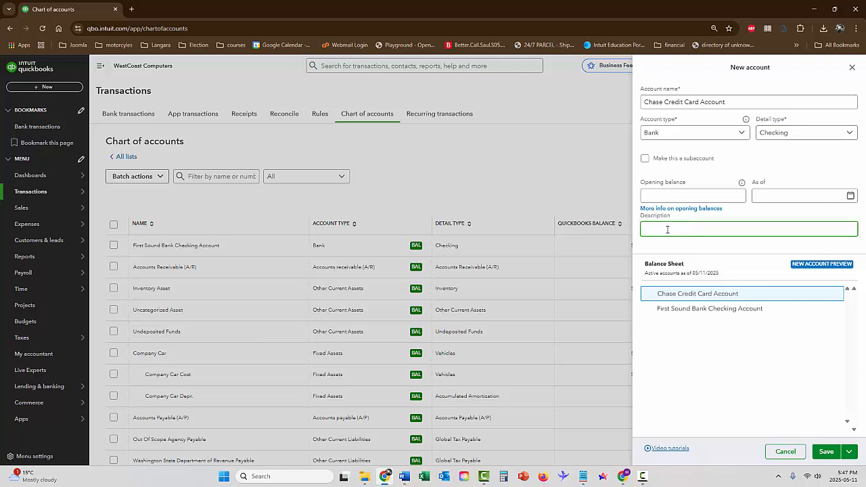
text(Sales of Credit Cards)
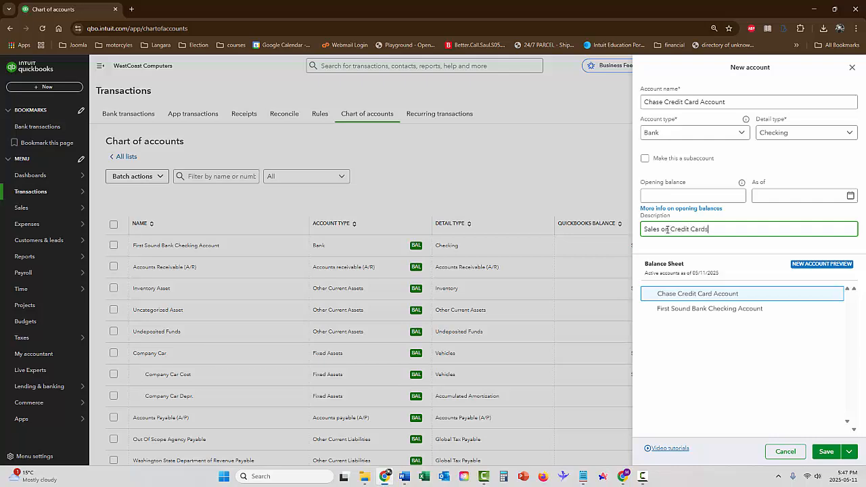
click(829, 454)
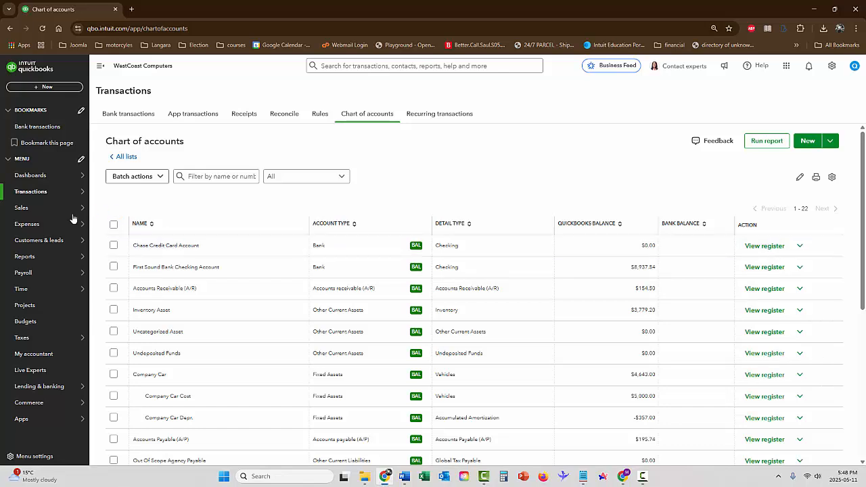
Step: Create a new sales receipt from the list of all sales transactions
mouse_move(29, 215)
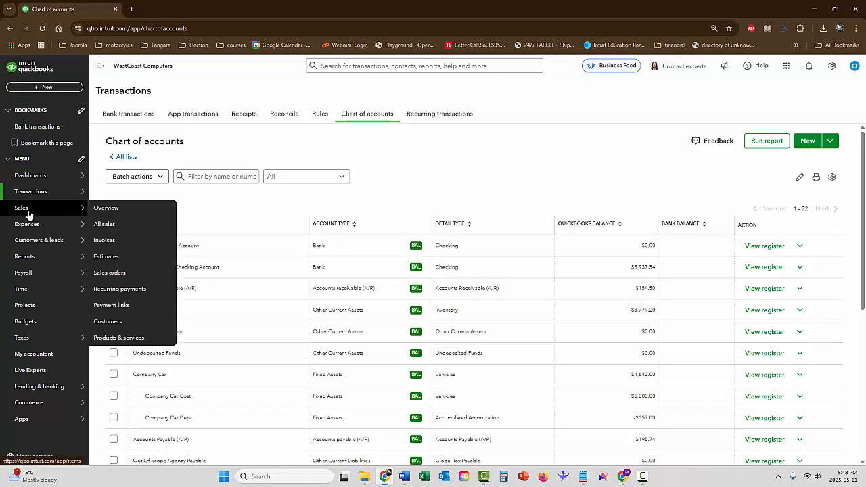
click(107, 226)
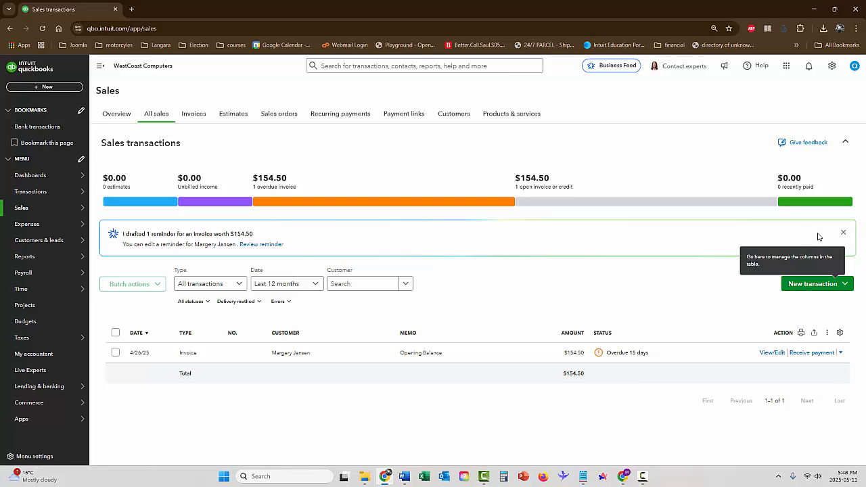
click(820, 287)
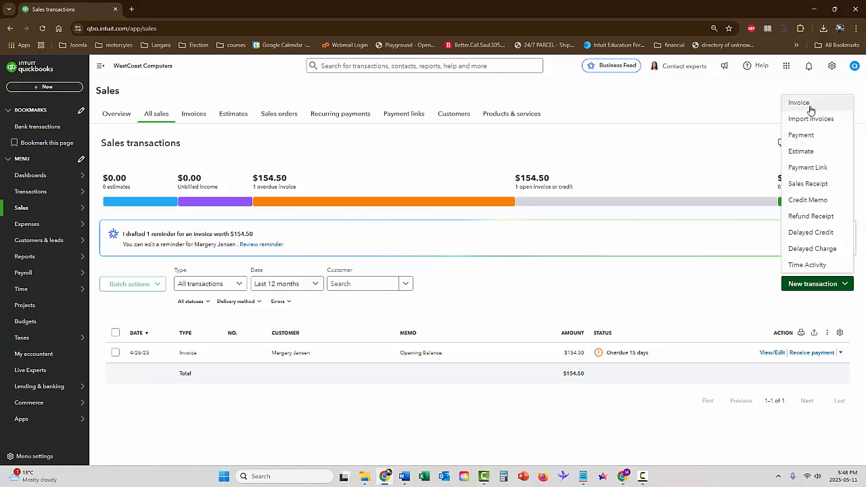
click(806, 184)
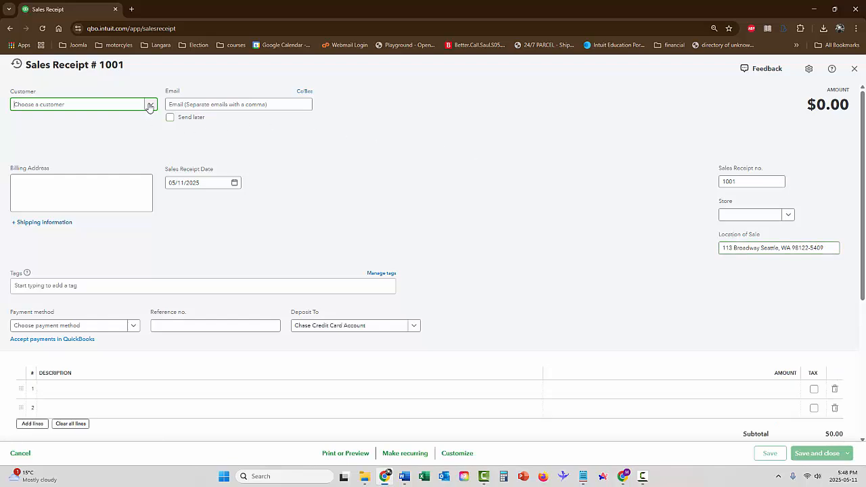
Step: Add a new customer from the sales receipt and enter the customer's first and last name
click(149, 106)
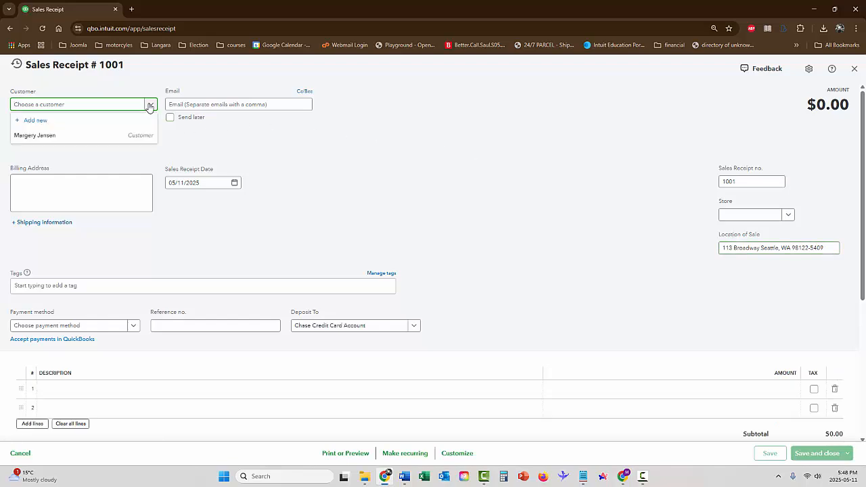
click(37, 121)
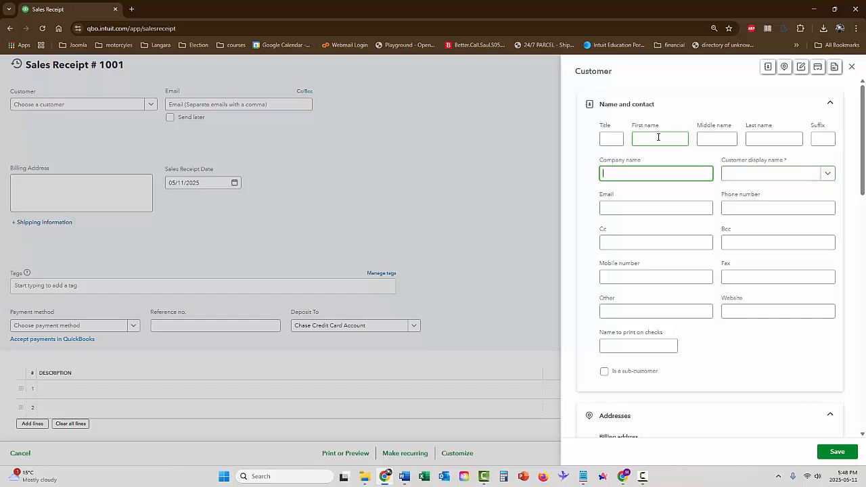
click(679, 139)
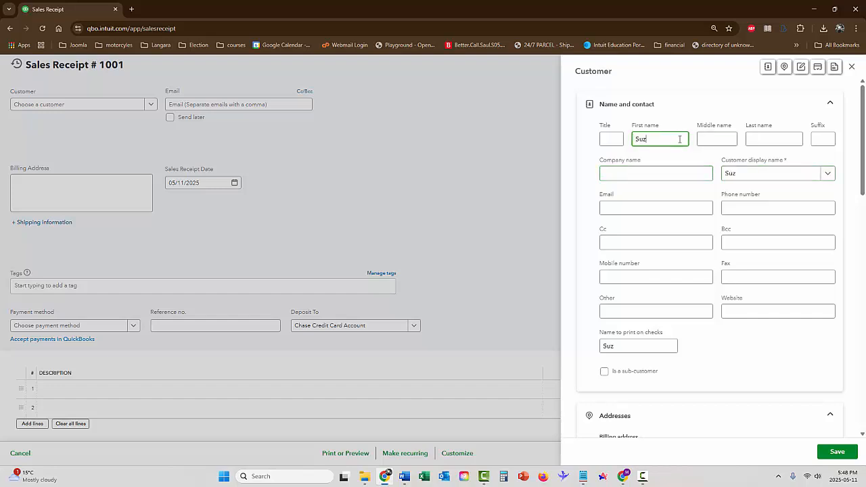
key(Tab)
key(Tab)
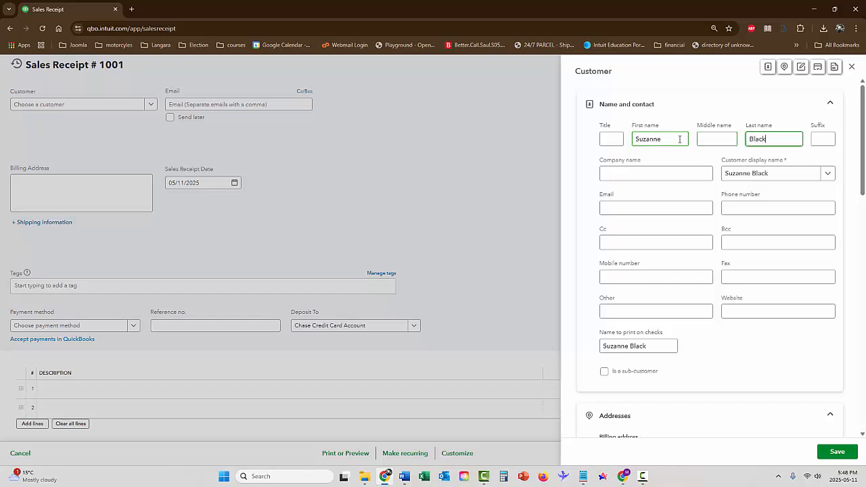
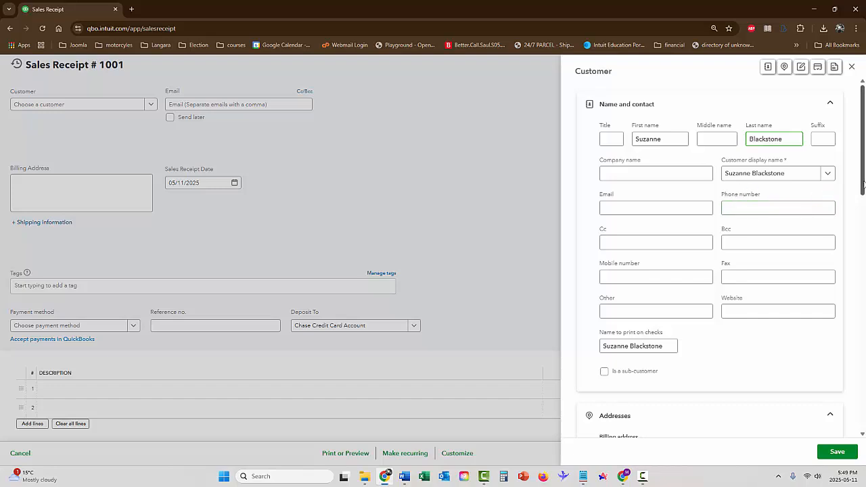
Step: Set the new customer's primary payment method to Credit Card and save the customer
drag(864, 185, 864, 406)
scroll(702, 257, up, 3)
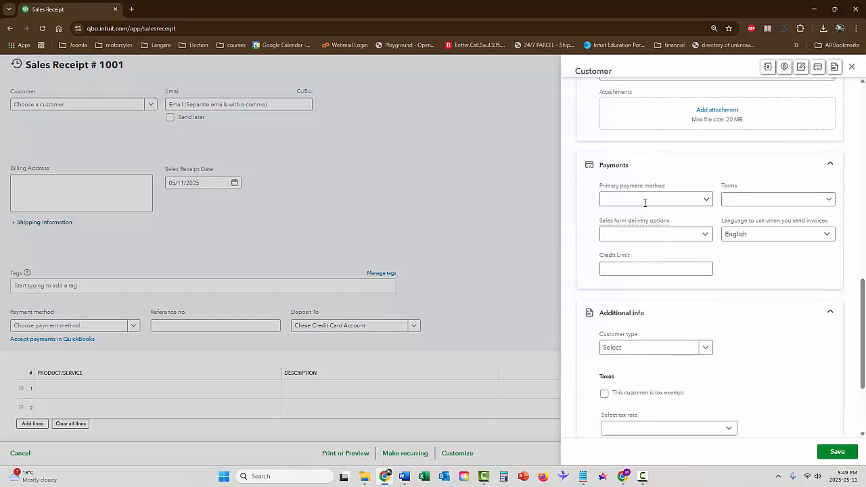
click(706, 201)
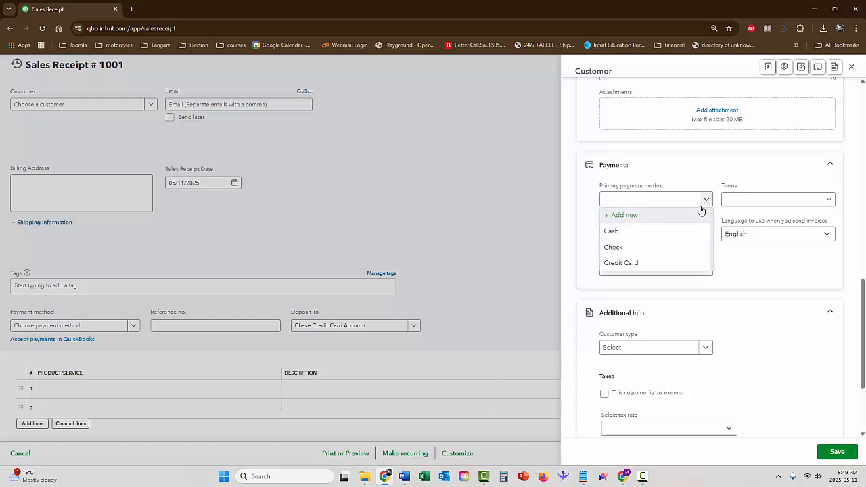
click(633, 264)
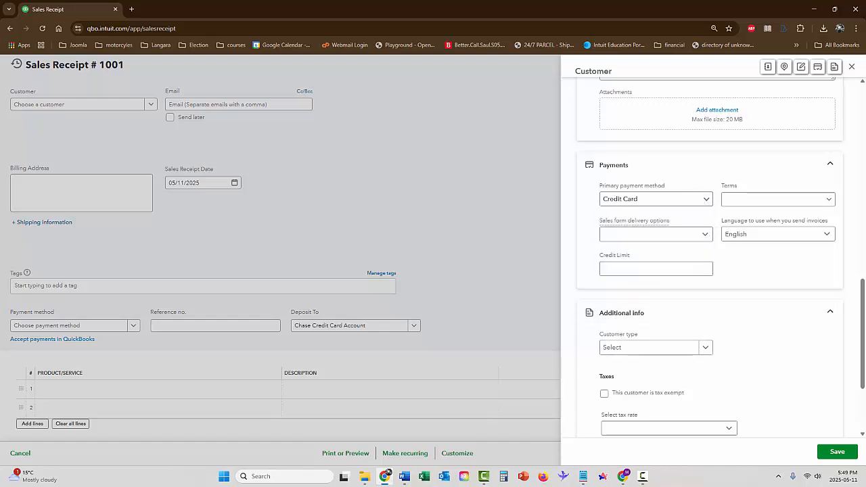
click(837, 452)
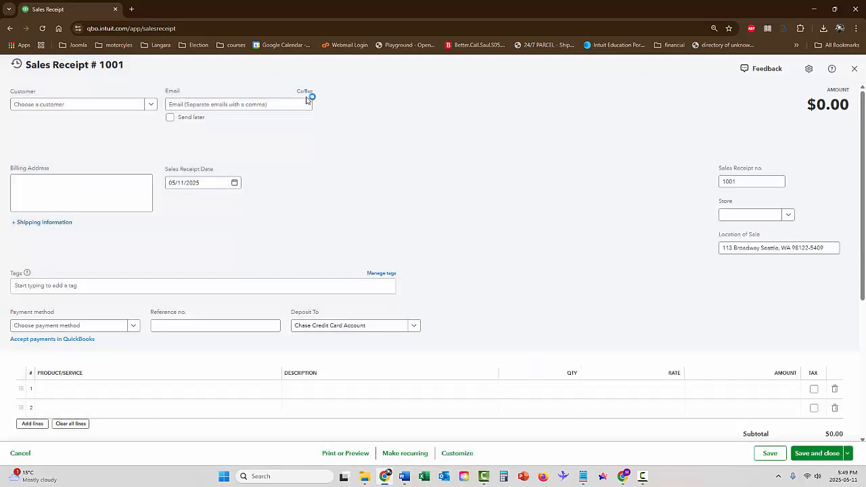
Step: Choose the newly added customer for the sales receipt and enter the customer's email address
click(153, 104)
click(115, 136)
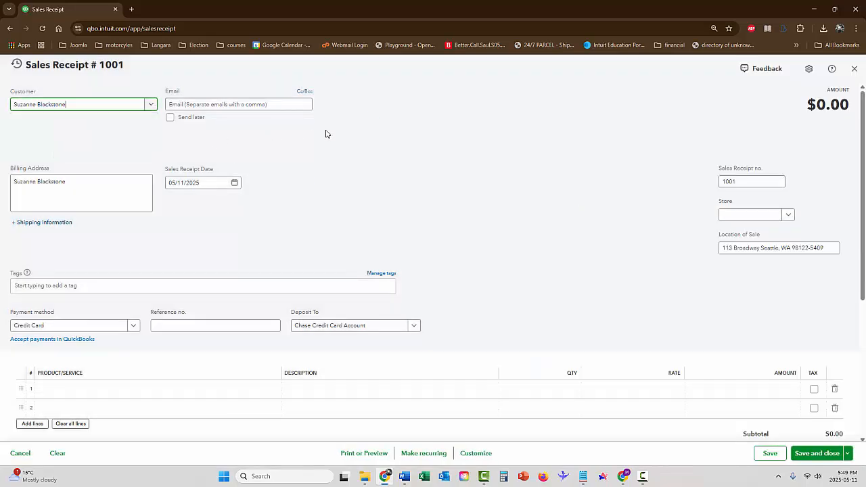
click(226, 106)
click(274, 105)
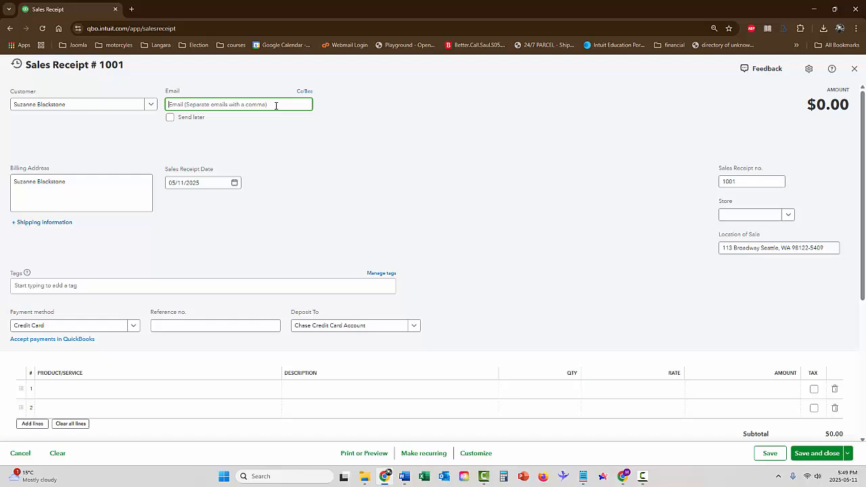
Step: Review the sales receipt's number, payment method, reference number and deposit account
scroll(215, 227, down, 1)
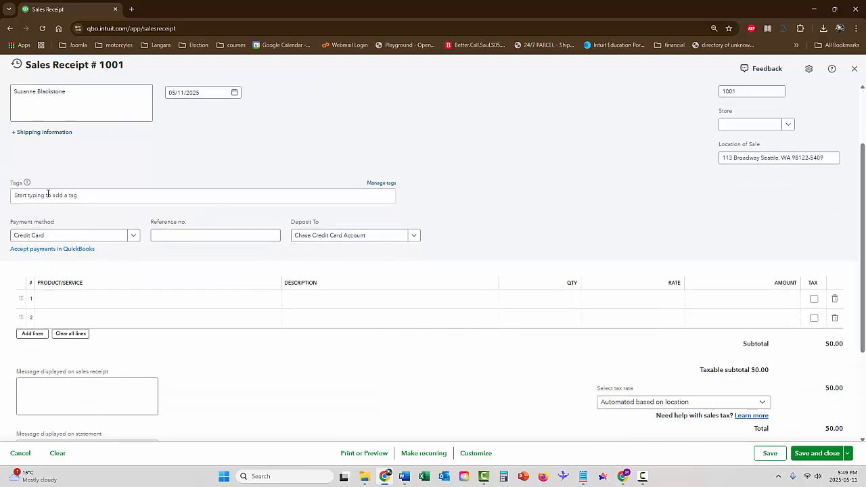
scroll(81, 207, down, 1)
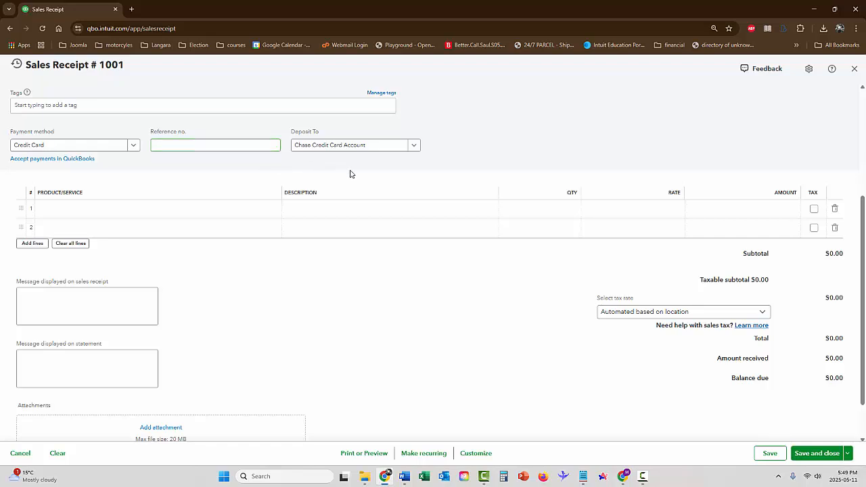
scroll(425, 164, up, 3)
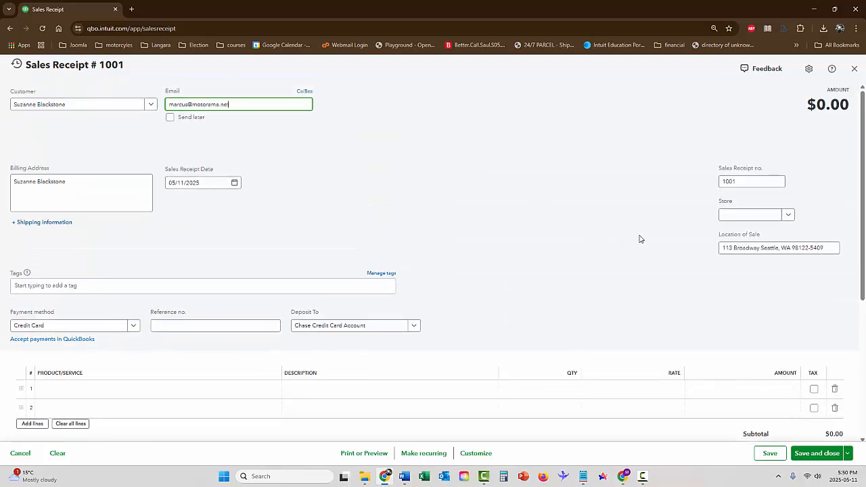
click(730, 187)
scroll(519, 216, down, 2)
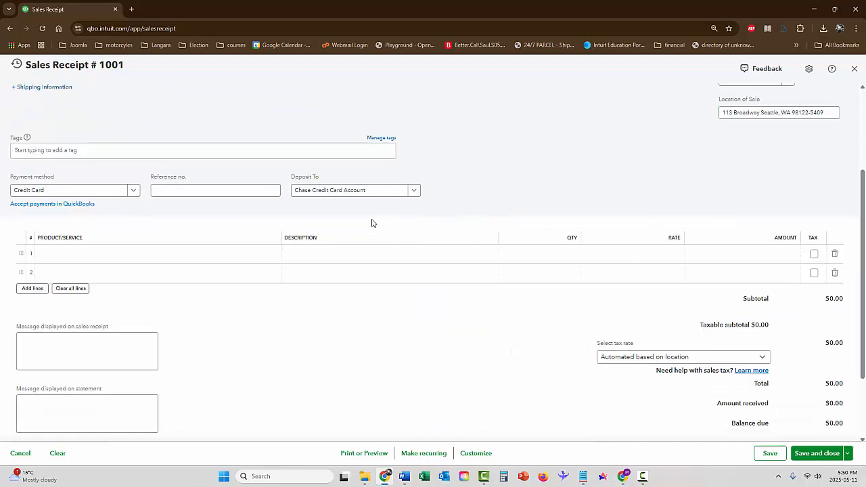
click(319, 195)
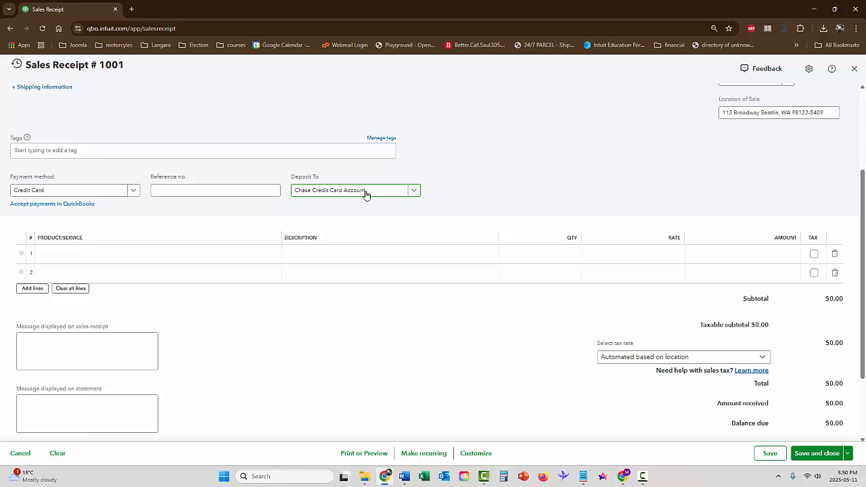
scroll(489, 177, down, 2)
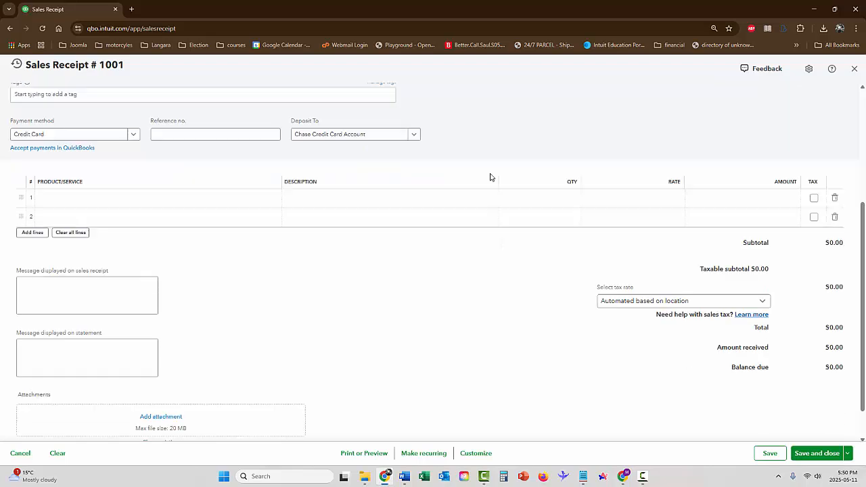
Step: Add the Acer Laptop product as the first line item of the sales receipt and go to the second line
click(180, 168)
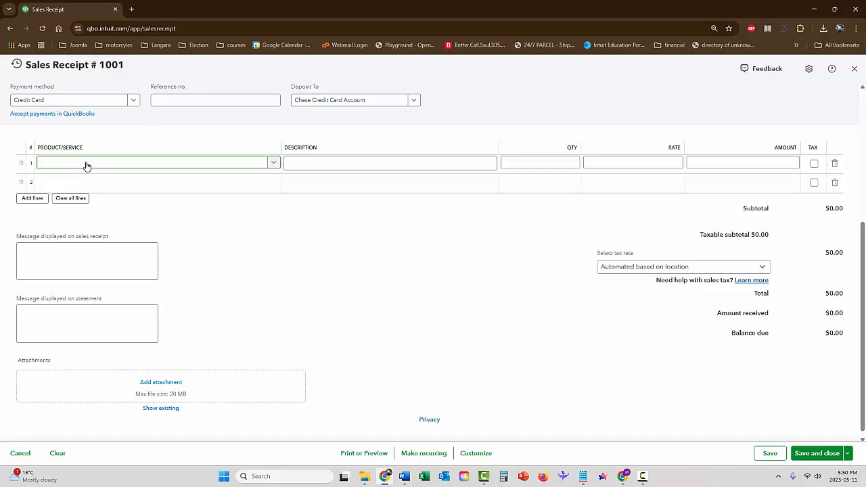
click(273, 164)
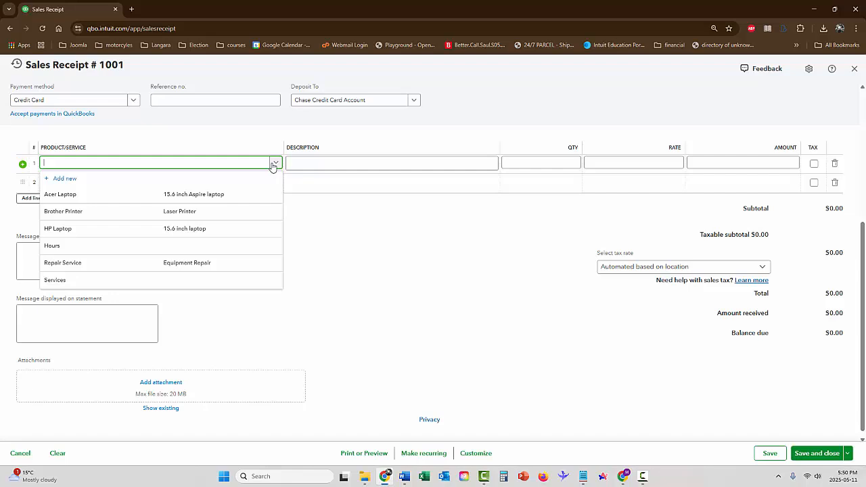
click(220, 195)
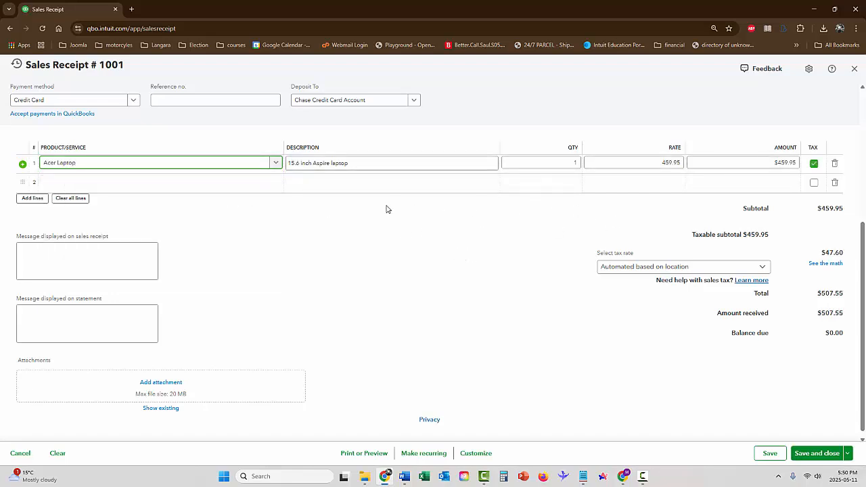
click(185, 186)
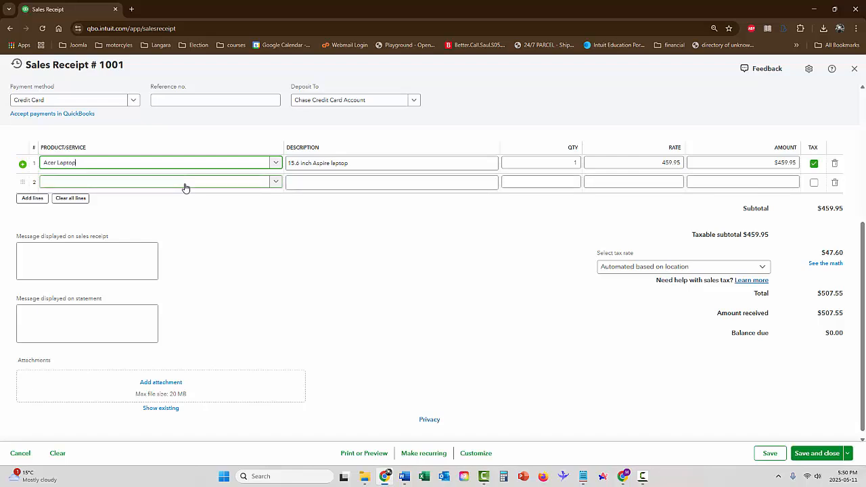
Step: Add Brother Printer as the second line item and Repair Service as the third on the sales receipt
click(186, 187)
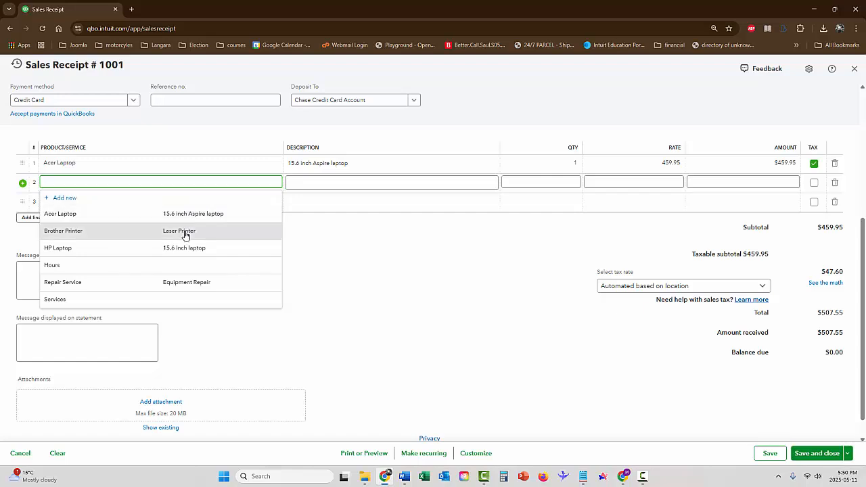
click(185, 232)
click(194, 205)
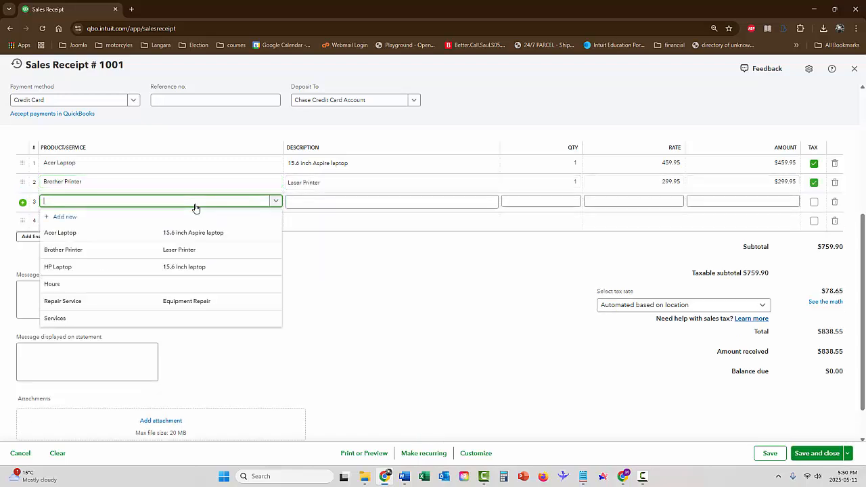
click(193, 301)
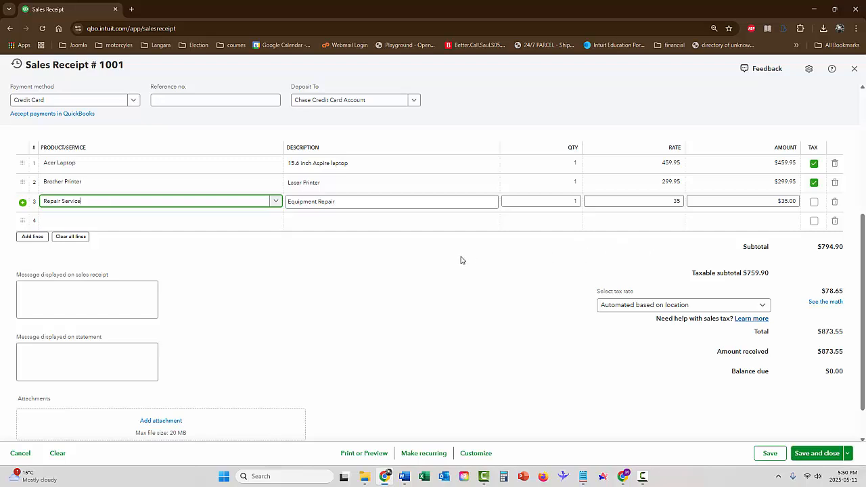
click(431, 260)
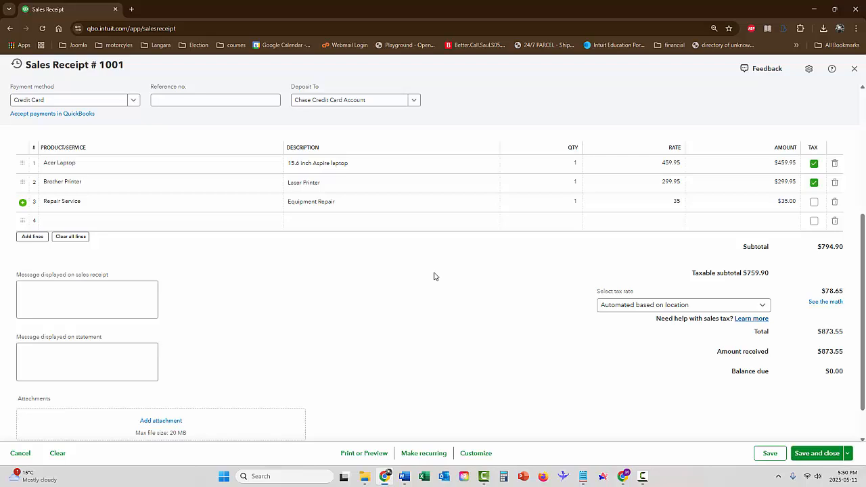
Step: Save the sales receipt, email it to the customer and close it
scroll(650, 377, down, 2)
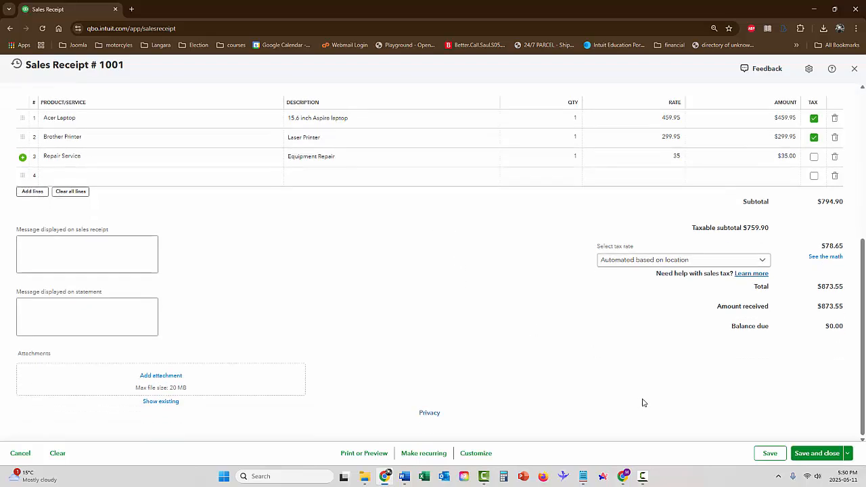
click(848, 455)
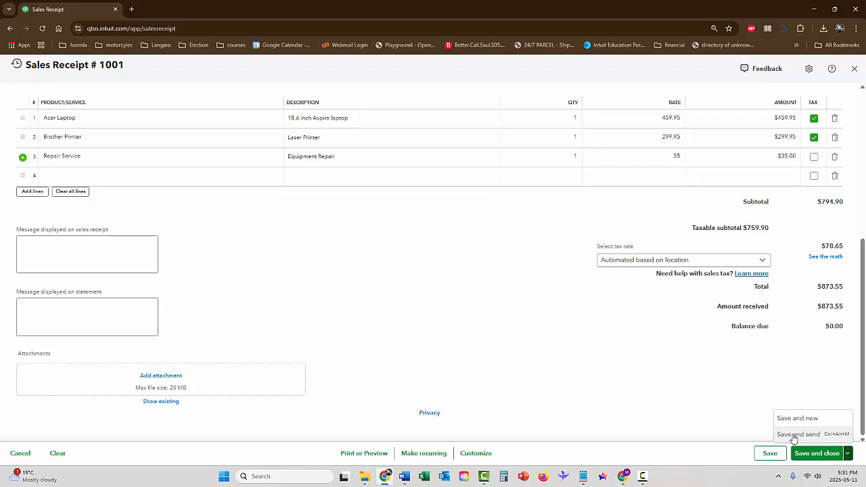
scroll(541, 338, up, 2)
scroll(541, 339, up, 2)
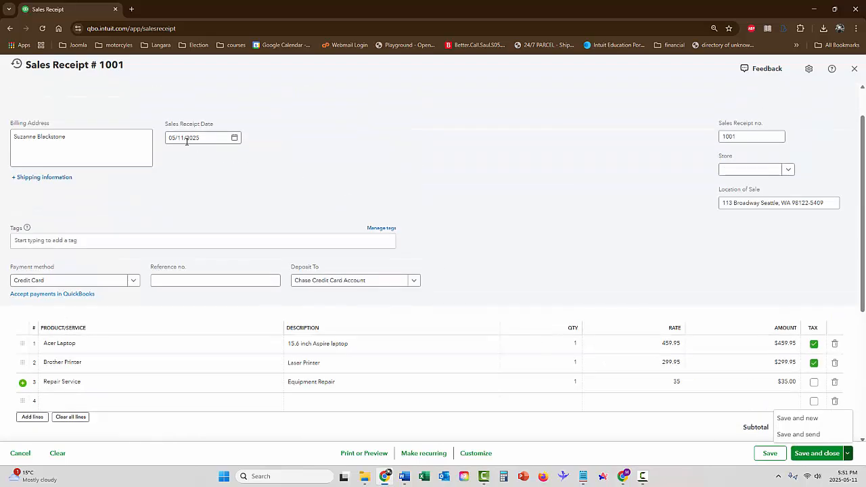
scroll(681, 428, down, 1)
scroll(695, 426, down, 4)
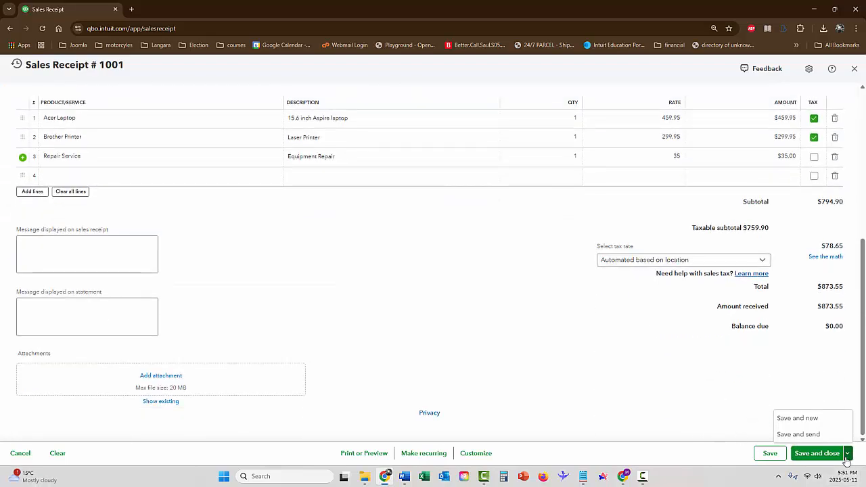
click(848, 453)
click(848, 455)
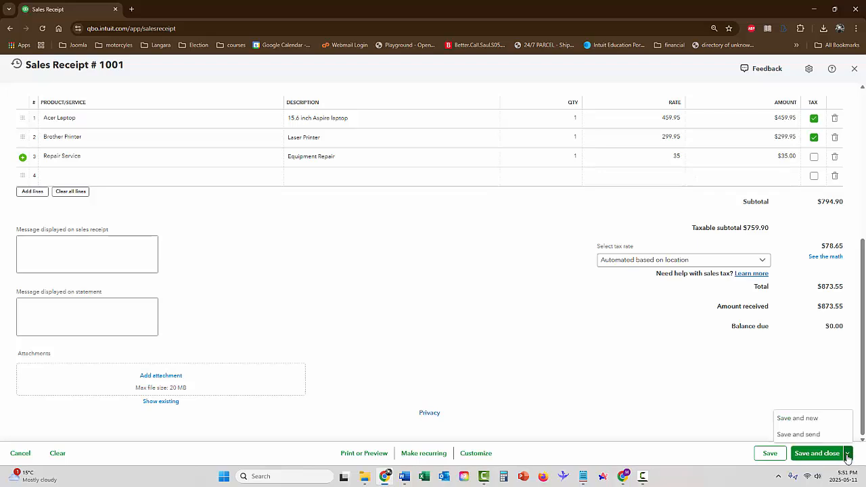
click(798, 435)
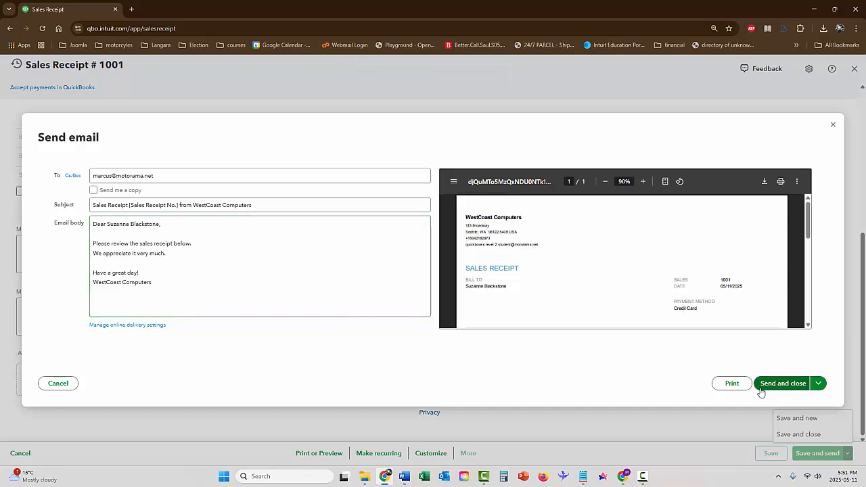
mouse_move(809, 215)
mouse_down()
mouse_move(809, 293)
mouse_move(809, 214)
mouse_up()
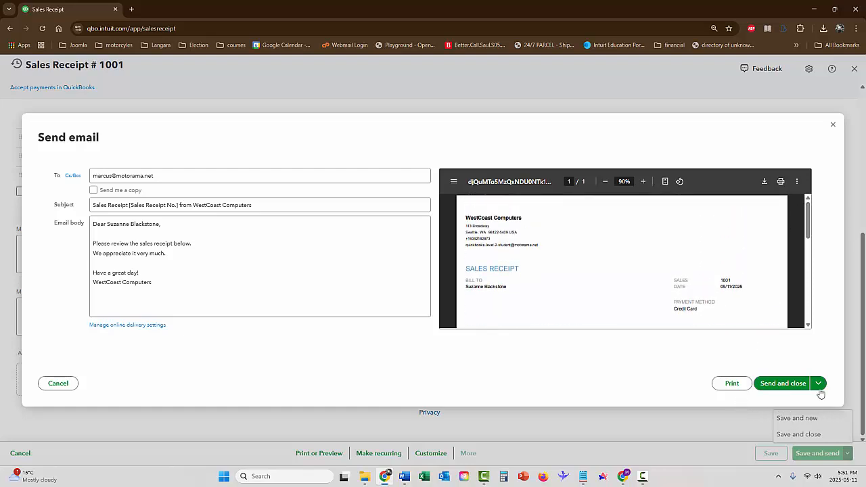
click(796, 387)
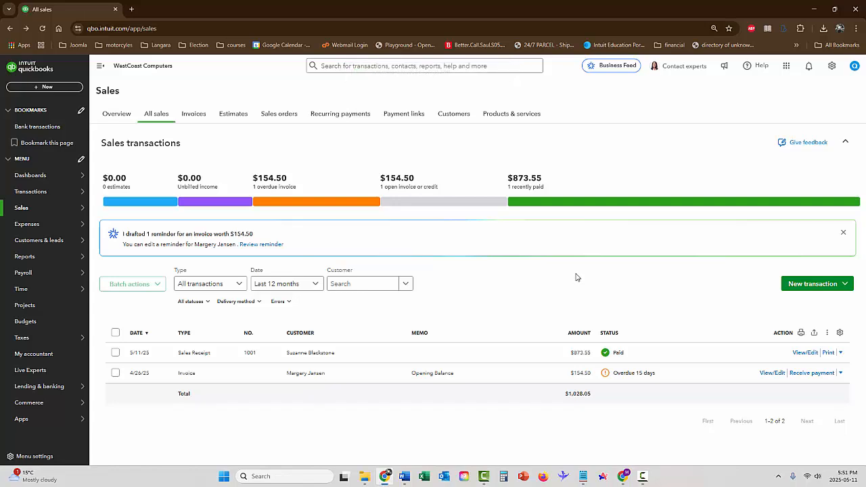
Step: Create another sales receipt and choose the existing customer who has the overdue invoice
click(838, 284)
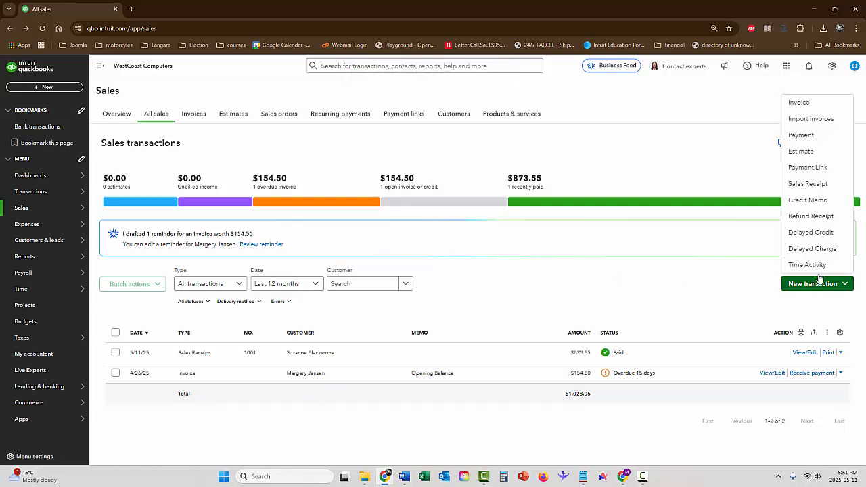
click(809, 184)
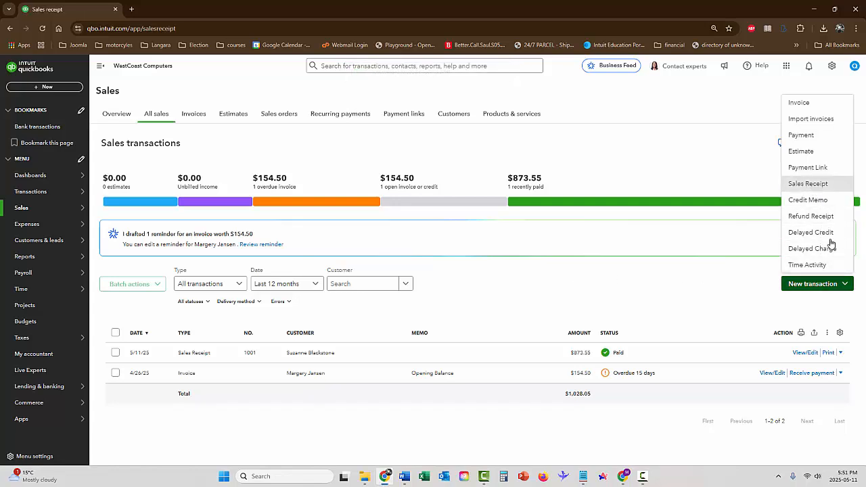
click(147, 105)
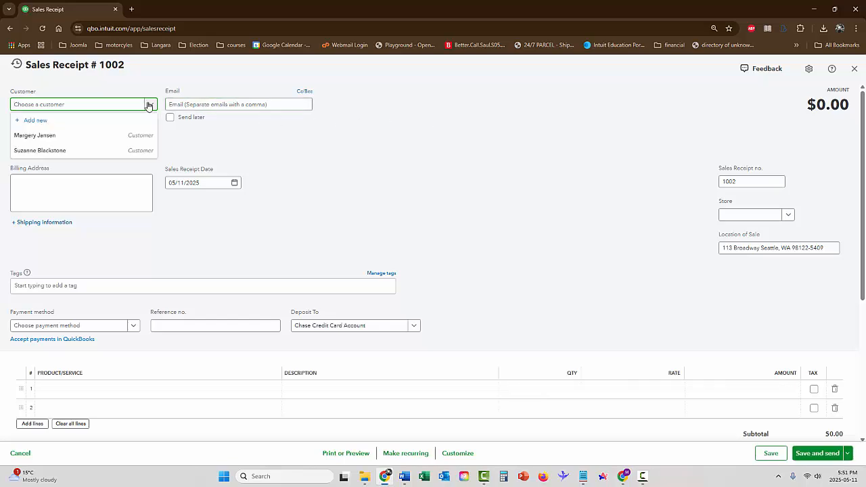
click(128, 136)
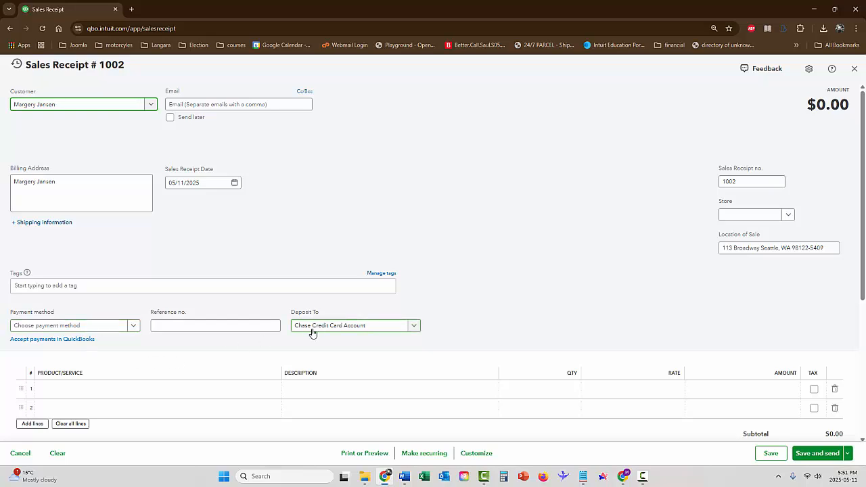
Step: Set the new sales receipt's payment method to Credit Card
scroll(350, 240, down, 1)
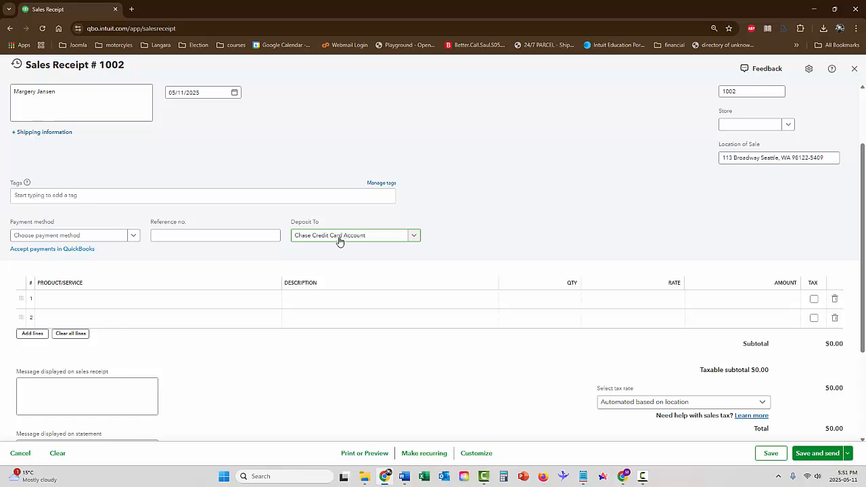
click(125, 241)
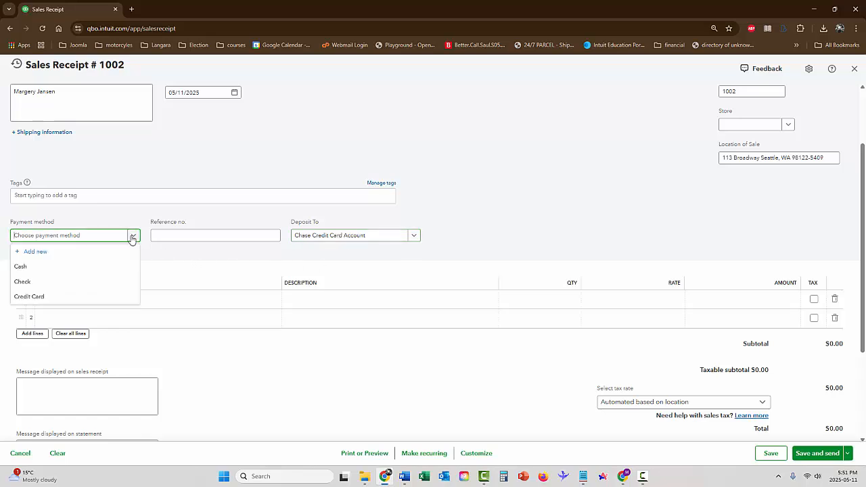
click(91, 300)
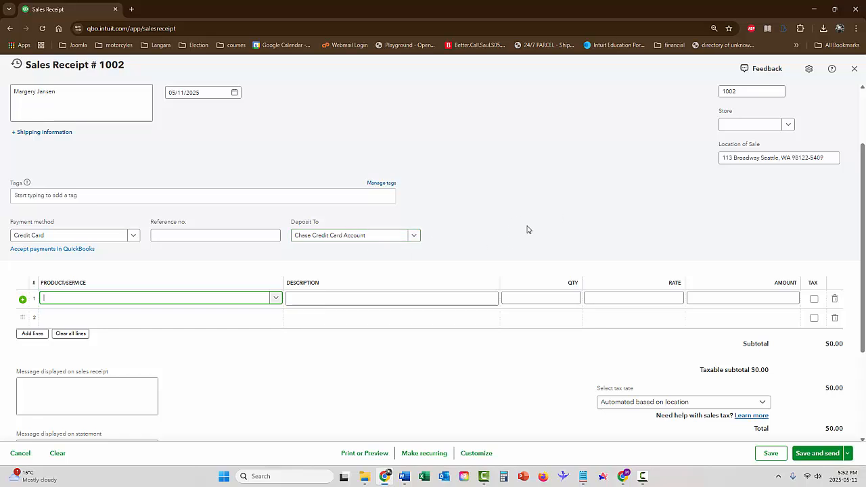
Step: Add HP Laptop as the first line item of the sales receipt
scroll(527, 229, up, 2)
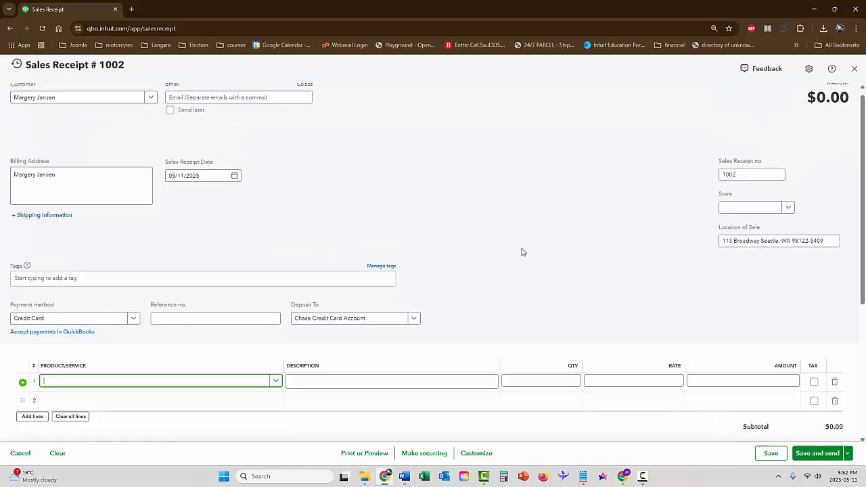
scroll(521, 251, down, 2)
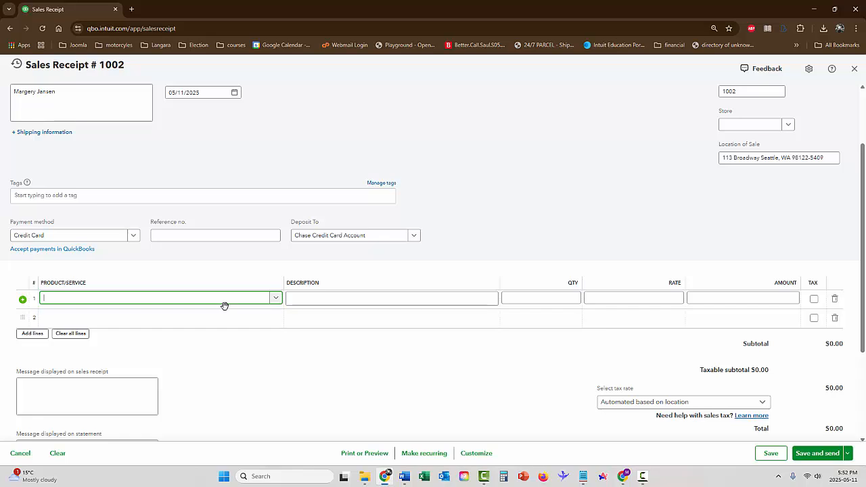
click(275, 299)
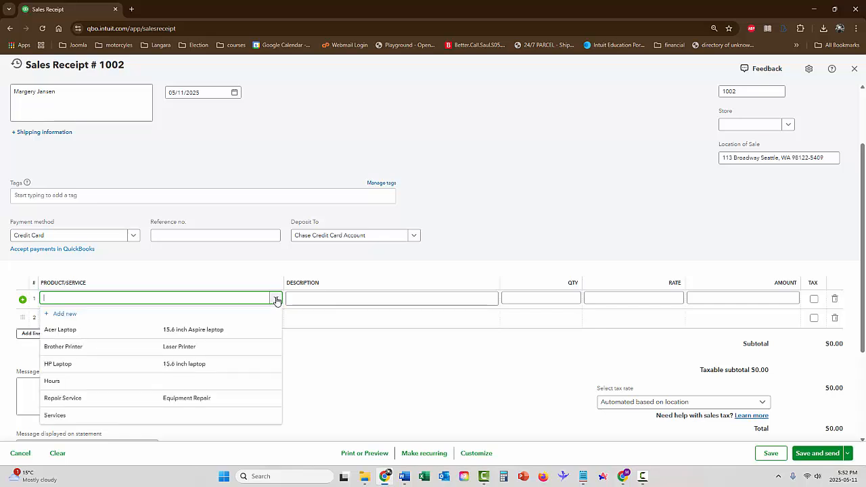
click(217, 363)
scroll(366, 264, down, 3)
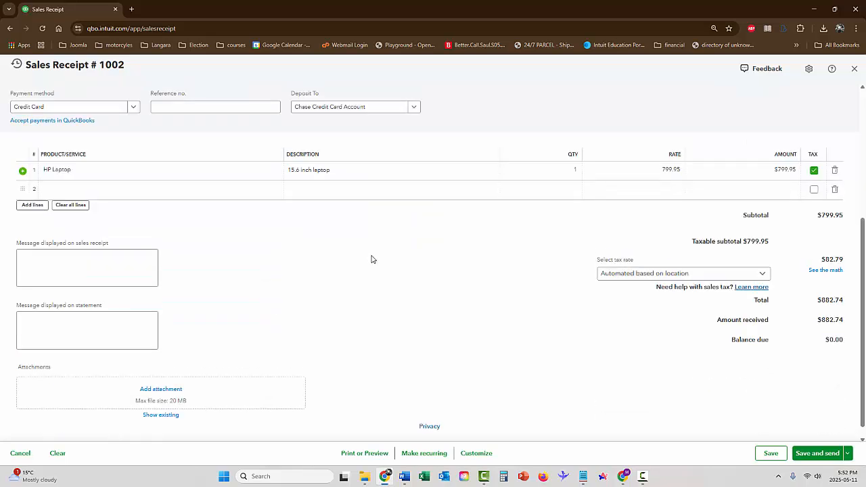
Step: Check the second sales receipt's details, then save and close it without sending it
scroll(371, 259, up, 3)
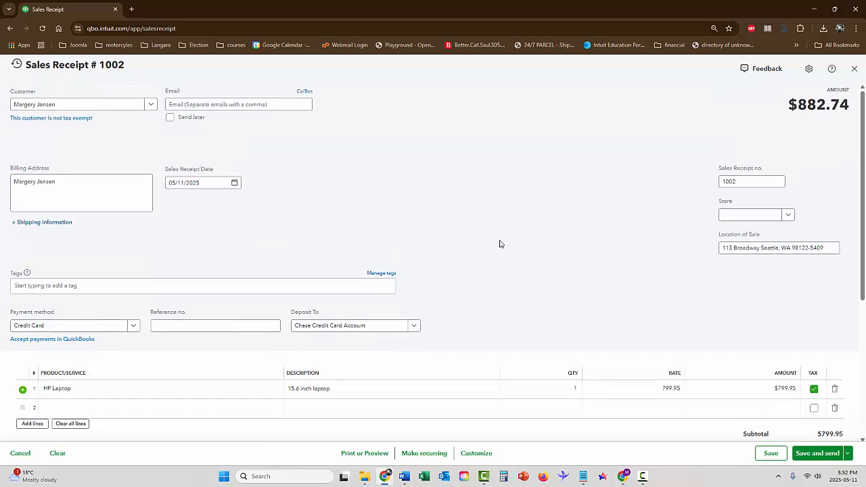
scroll(500, 244, down, 4)
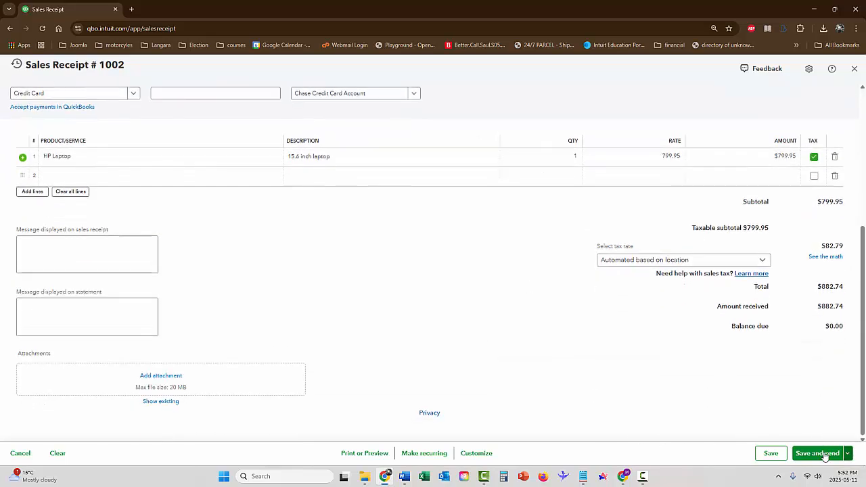
click(847, 455)
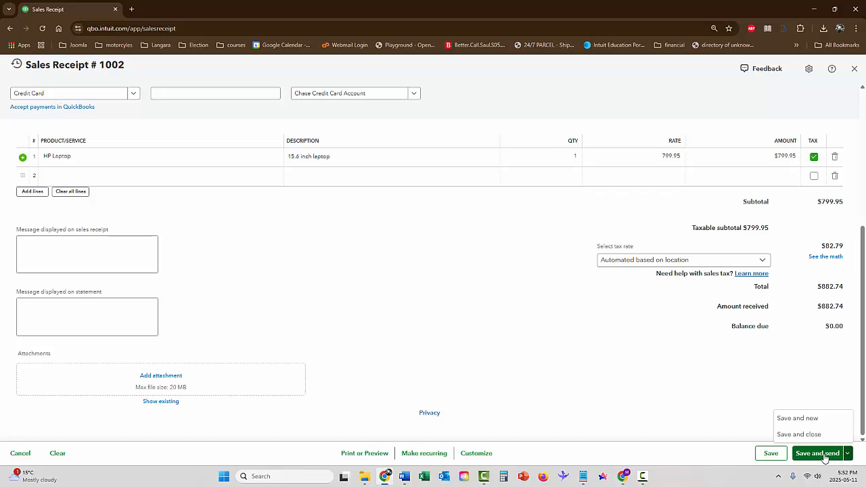
click(796, 435)
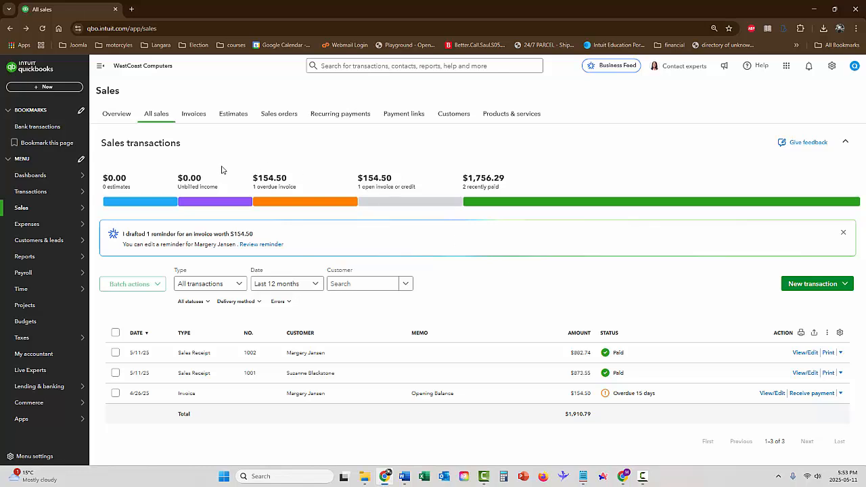
Step: Open the reconciliation setup for the Chase Credit Card Account and get past its introduction
mouse_move(38, 195)
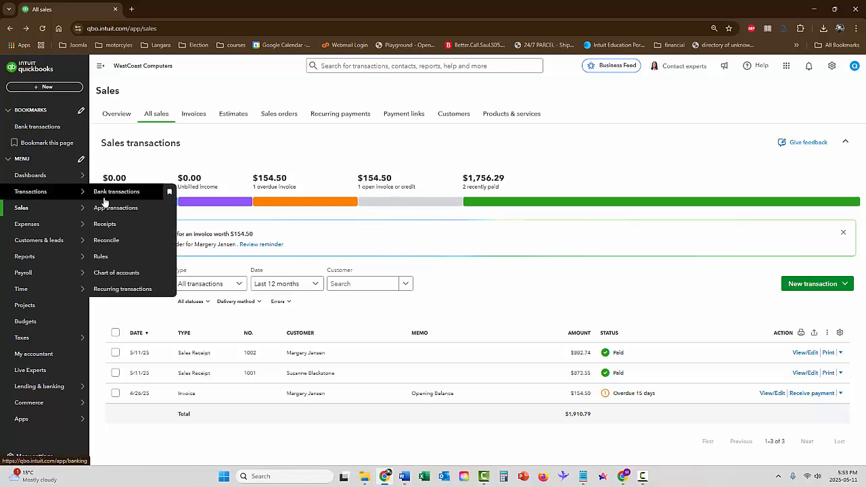
click(125, 242)
click(132, 309)
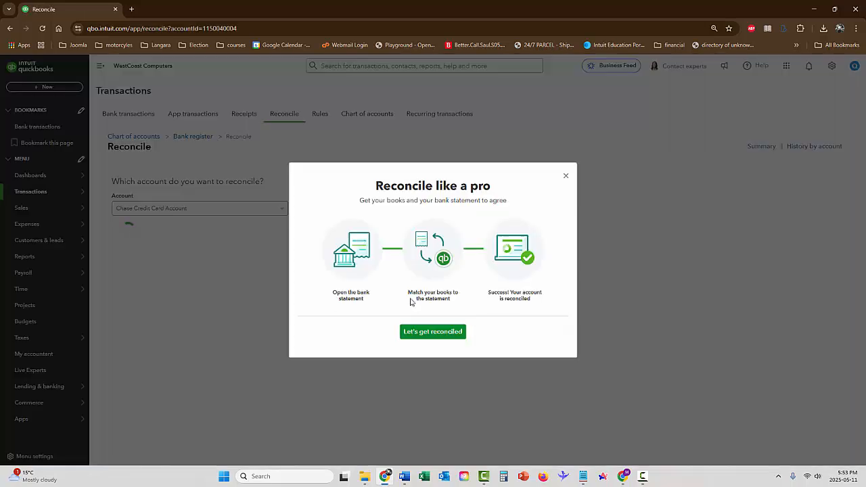
click(433, 332)
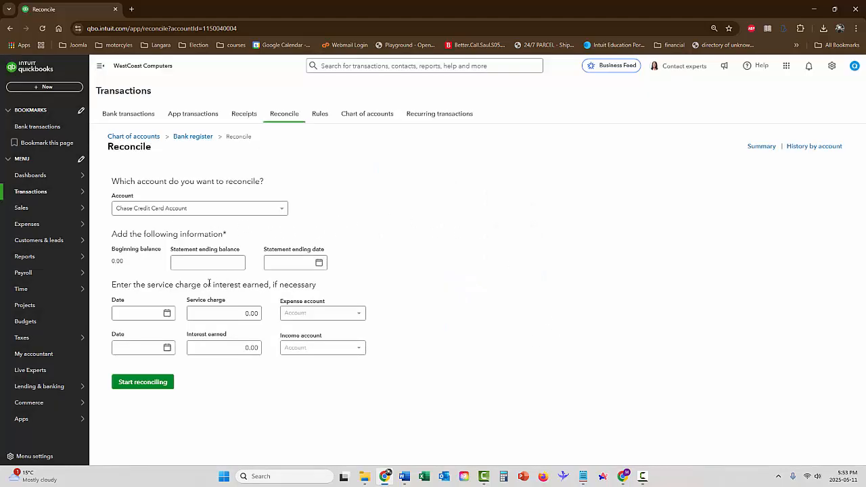
Step: Set the statement ending balance to 1,741.29 and the statement ending date to 05/11/2025
click(203, 264)
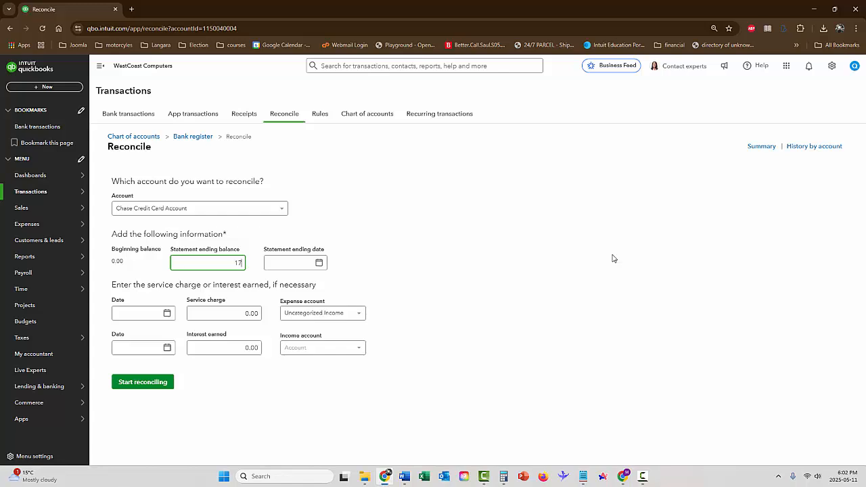
text(1741.29)
key(Tab)
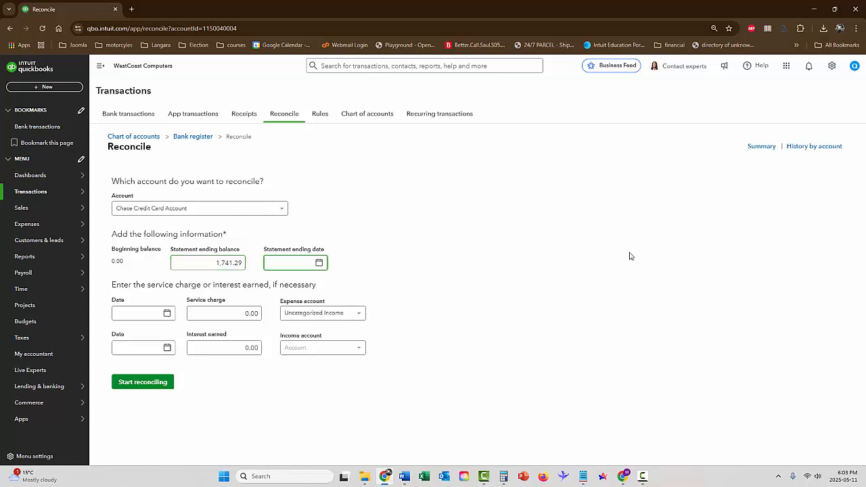
click(318, 262)
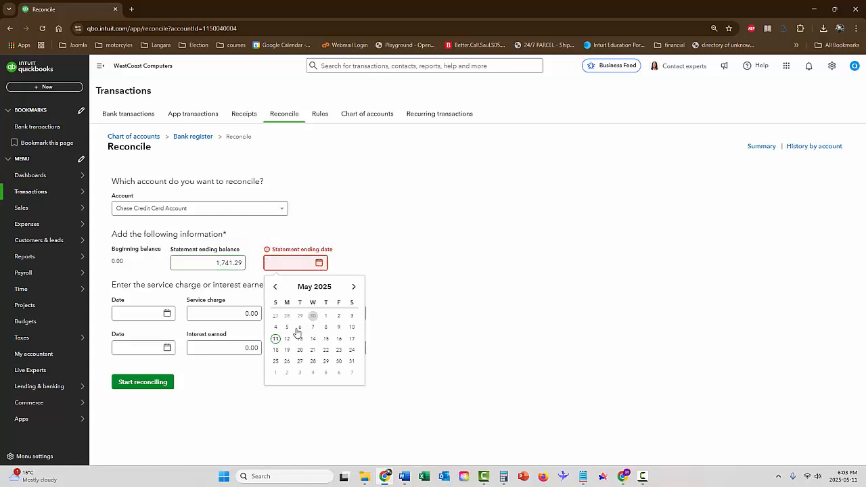
click(275, 339)
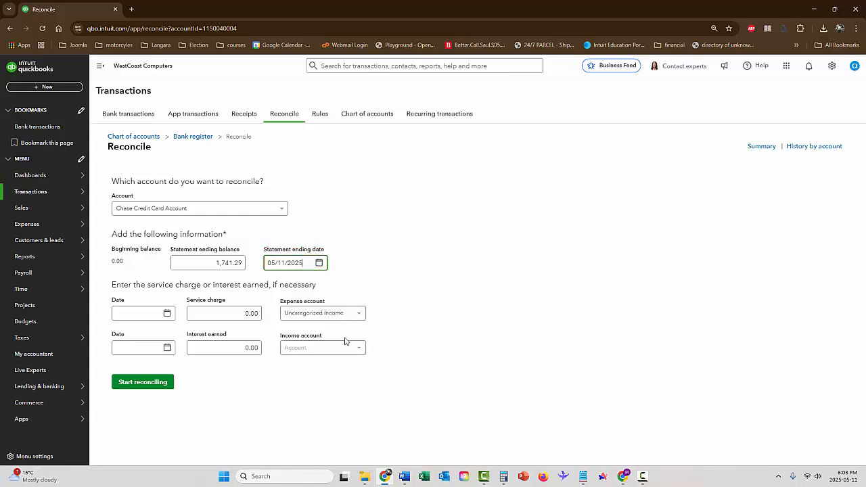
Step: Enter a 15.00 service charge dated 05/11/2025 and look through the expense accounts for one that fits bank charges
click(167, 315)
click(123, 390)
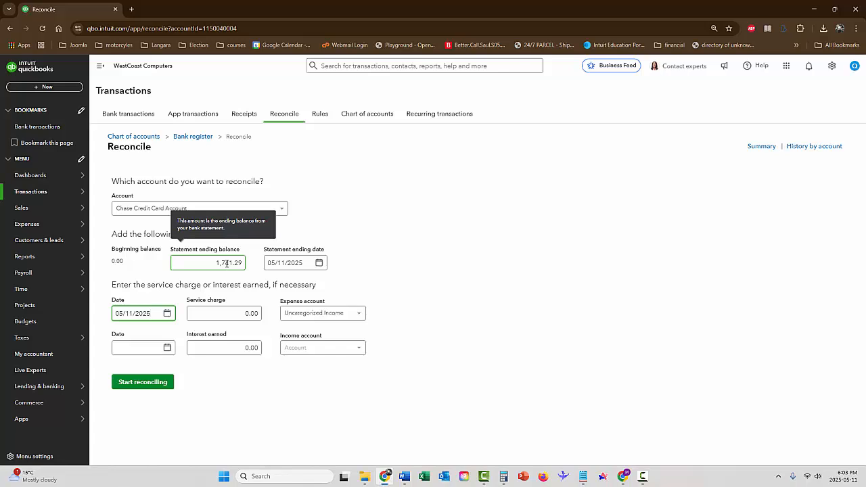
click(240, 314)
text(15)
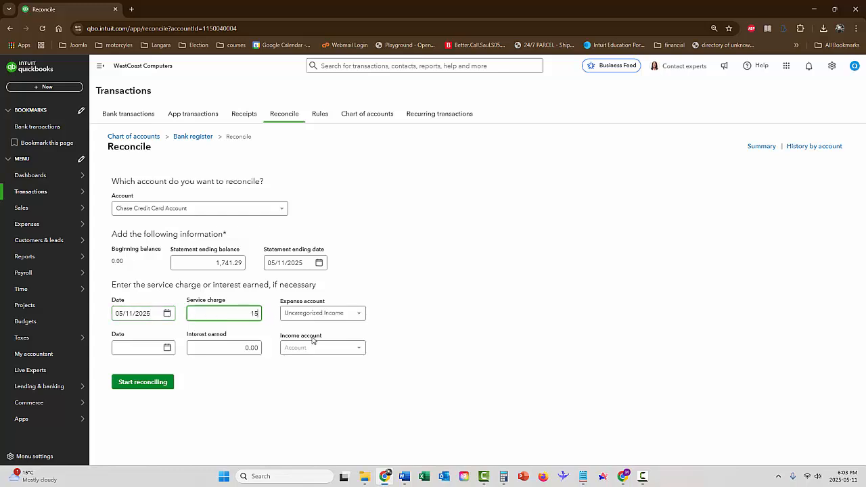
key(Tab)
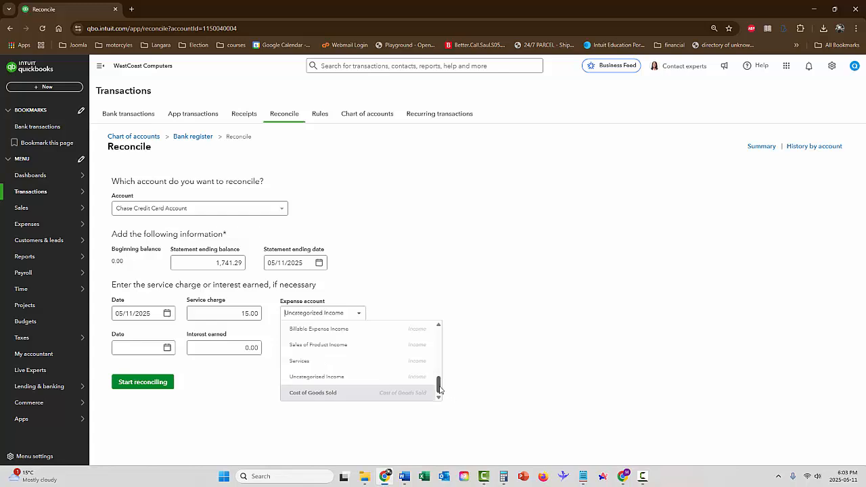
drag(438, 385, 440, 333)
click(414, 304)
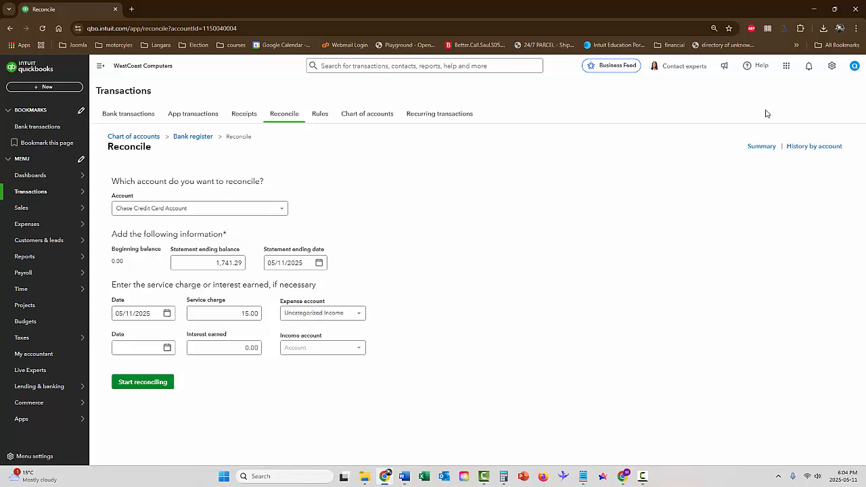
Step: Add a Bank Charges account to the chart of accounts with account type Expenses and detail type Bank Charges
click(832, 67)
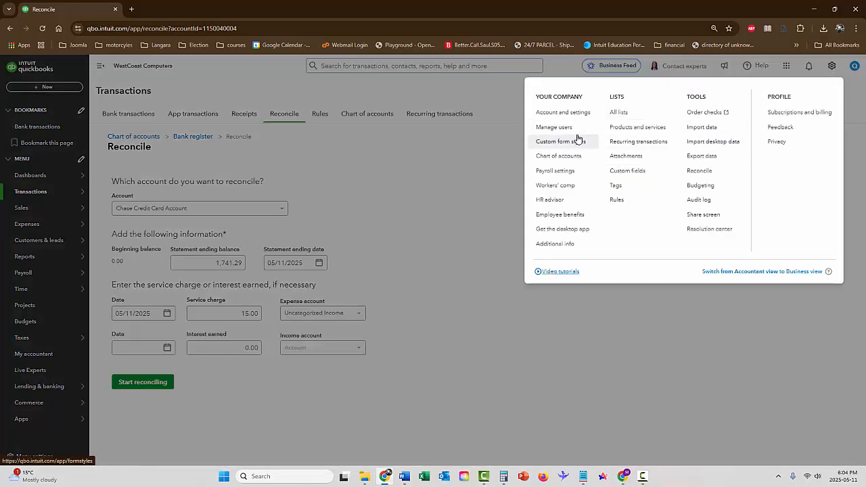
click(566, 156)
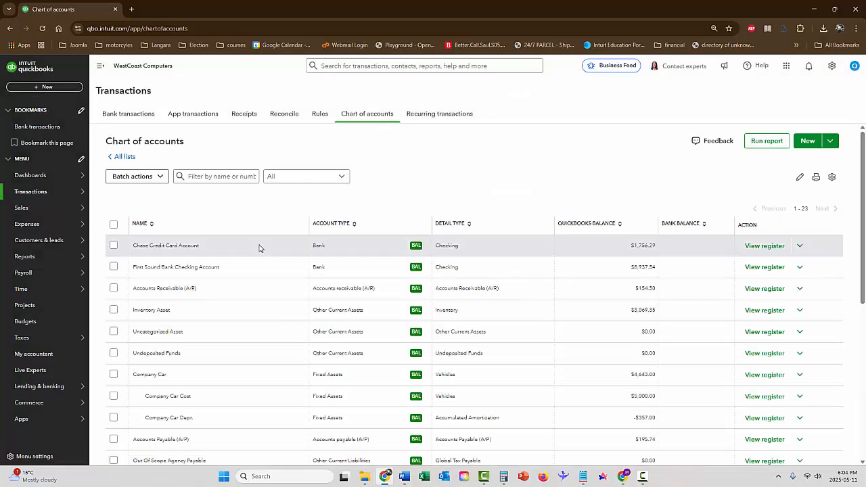
click(808, 142)
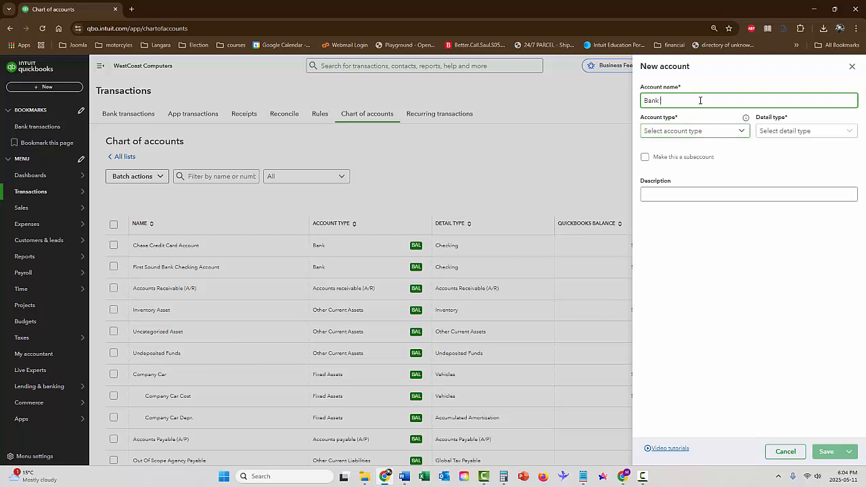
text(Bank Charges)
click(689, 131)
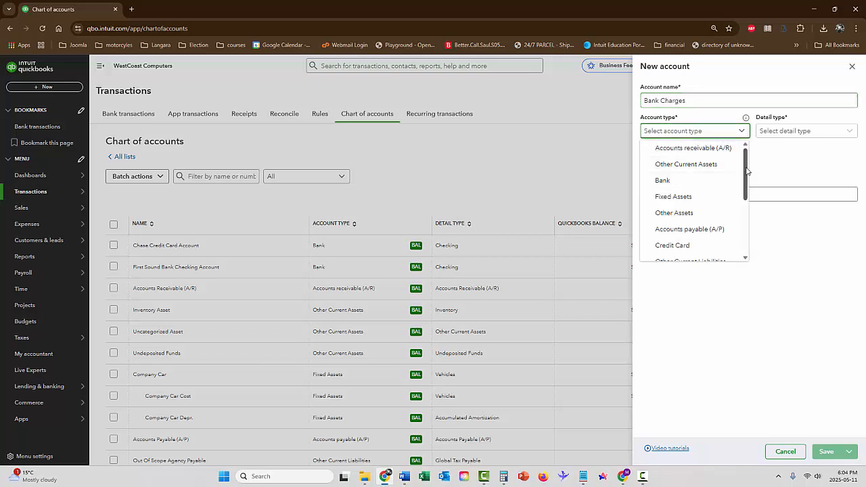
drag(747, 170, 747, 229)
click(696, 243)
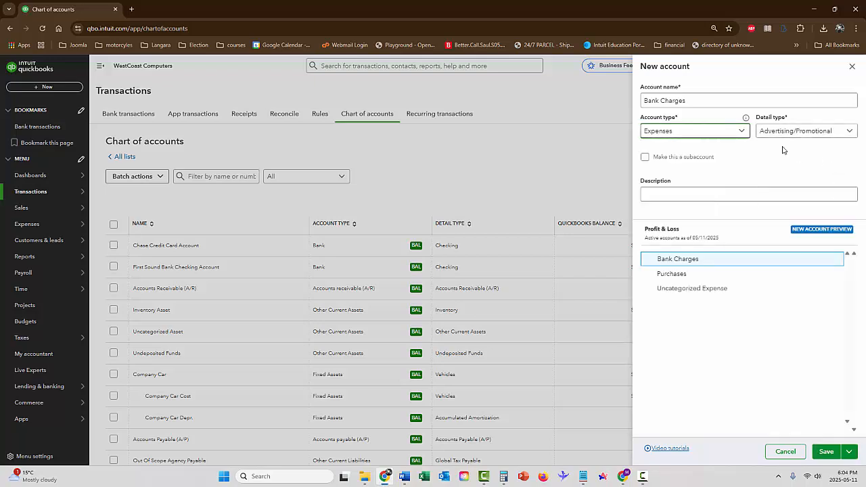
click(785, 132)
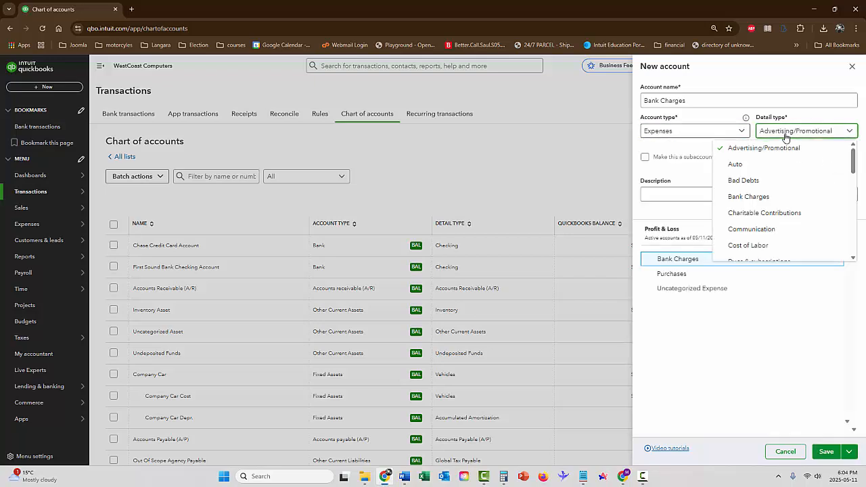
click(769, 199)
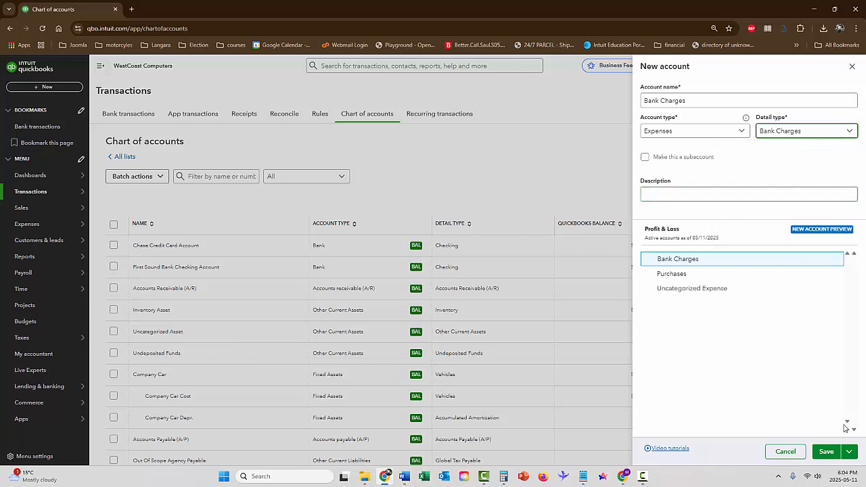
click(826, 451)
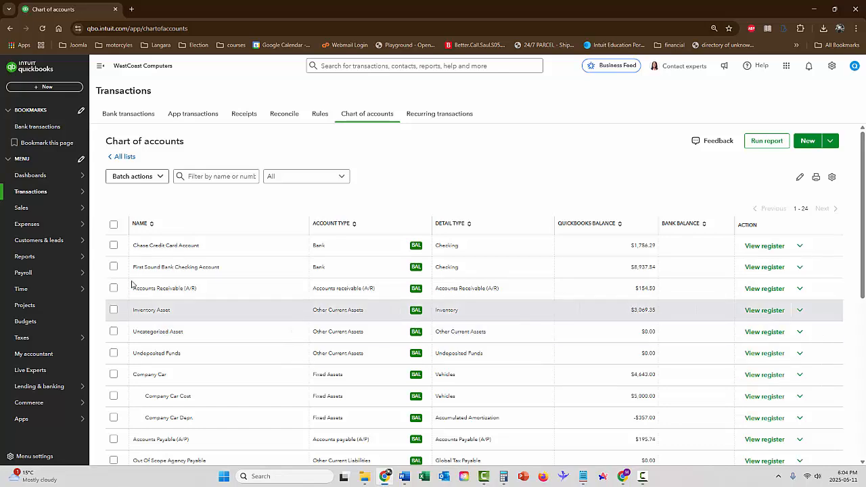
Step: Return to the Chase Credit Card Account reconciliation and enter statement ending balance 1,741.29 and ending date 05/11/2025
mouse_move(78, 229)
mouse_move(80, 192)
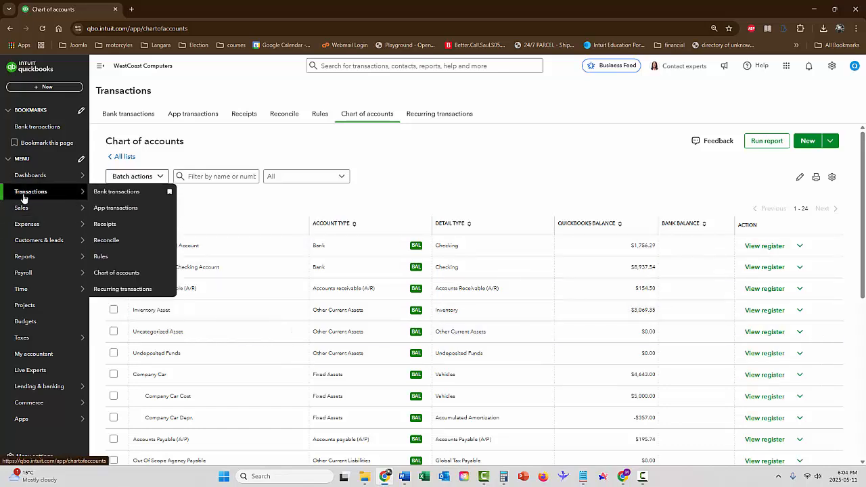
click(109, 241)
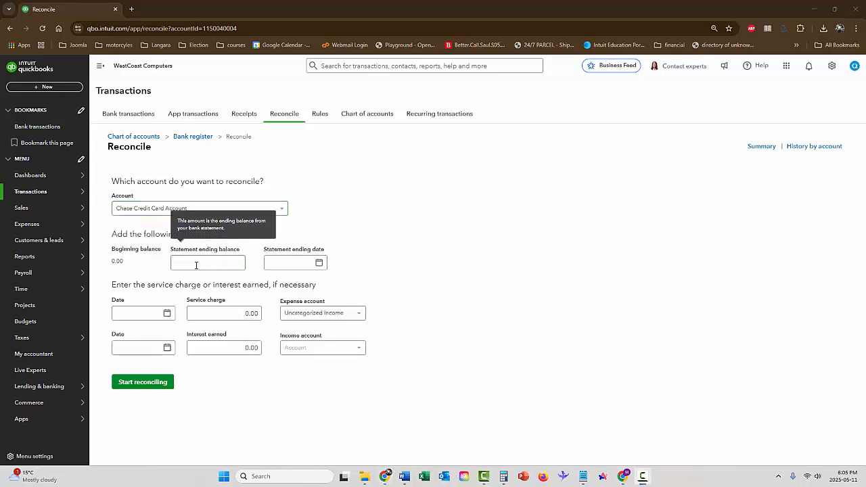
click(207, 263)
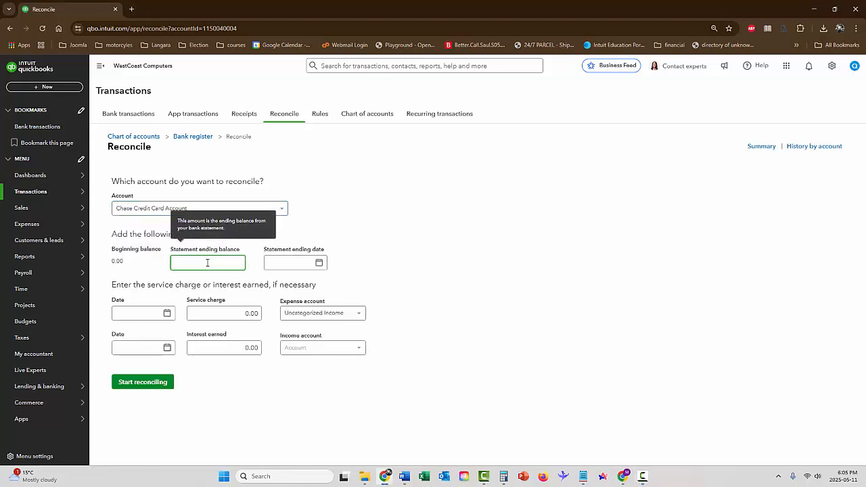
text(1,741.29)
key(Tab)
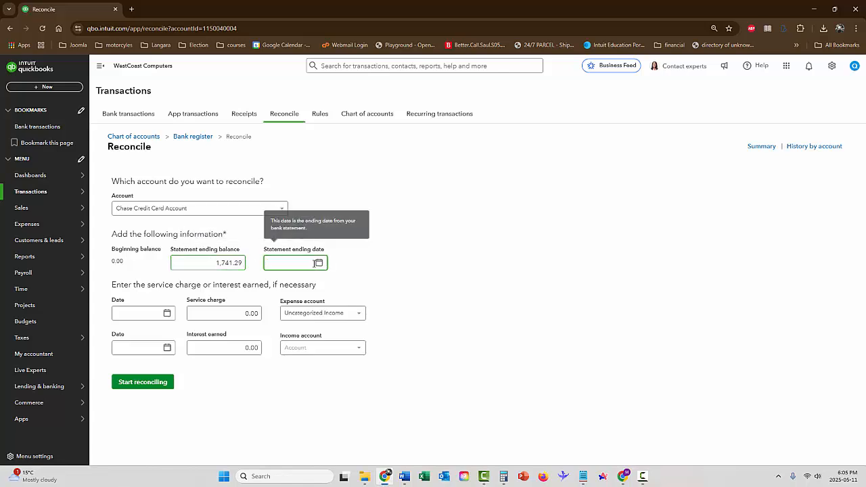
click(319, 263)
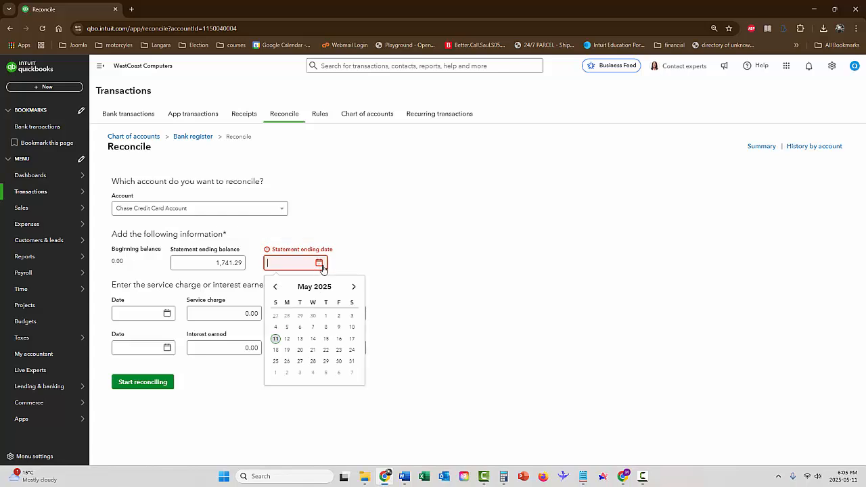
click(276, 338)
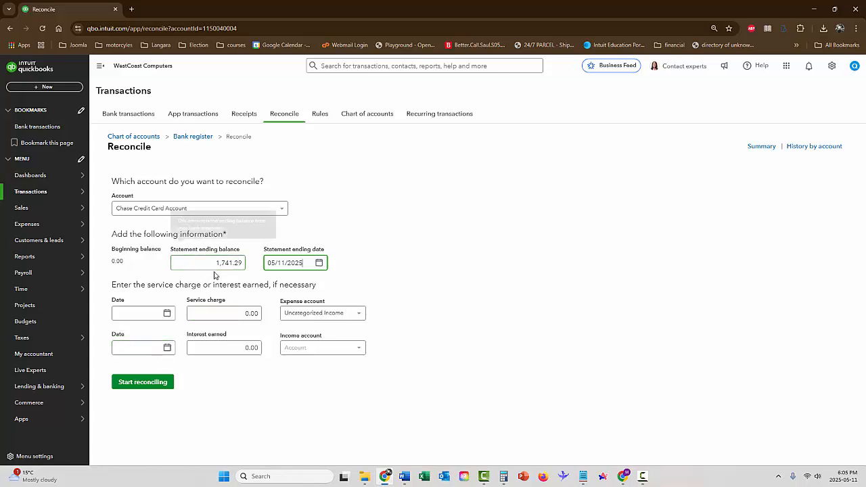
Step: Enter a 15.00 service charge dated 05/11/2025 and assign it to the Bank Charges expense account
click(167, 314)
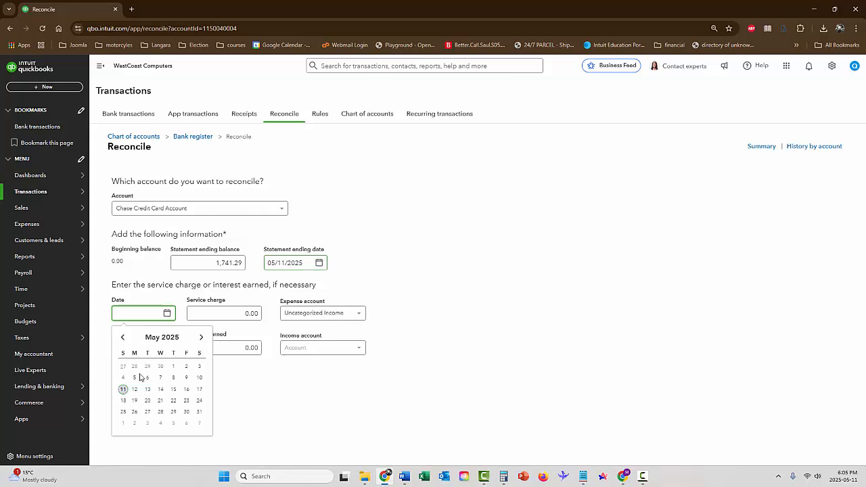
click(123, 389)
click(243, 314)
text(15)
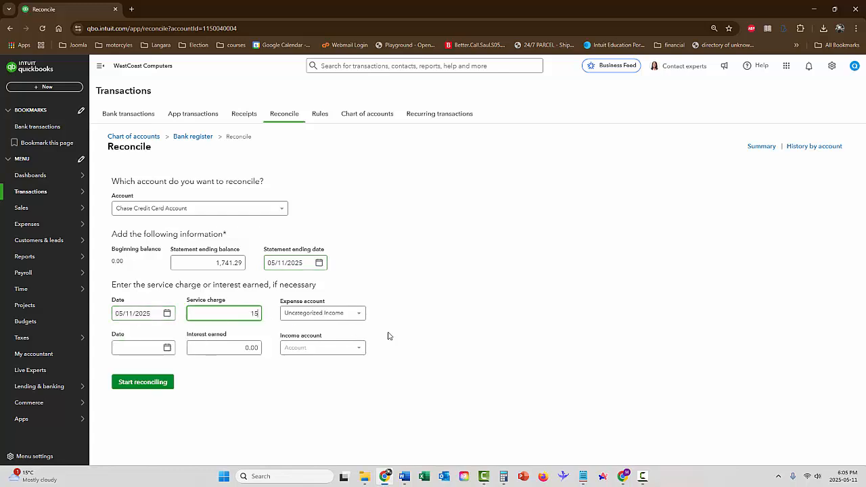
key(Tab)
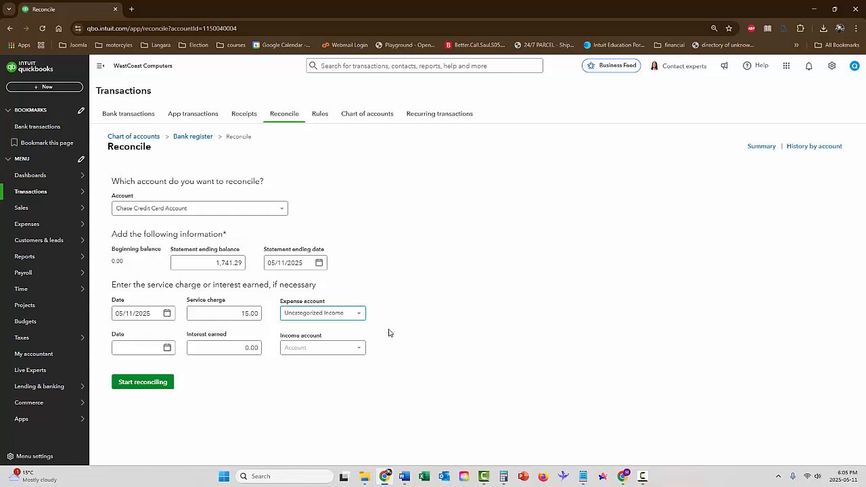
click(364, 318)
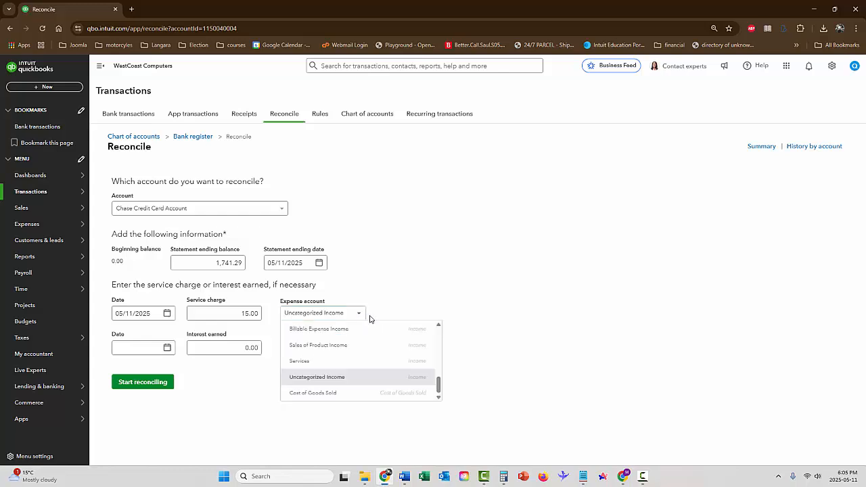
click(439, 384)
drag(439, 383, 436, 331)
click(421, 331)
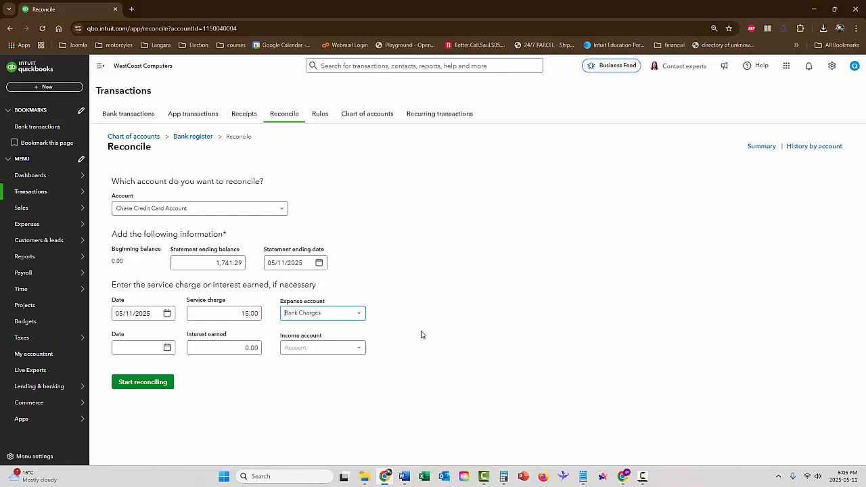
Step: Start reconciling, mark both sales receipt deposits as cleared along with the service charge, and finish the reconciliation
click(146, 384)
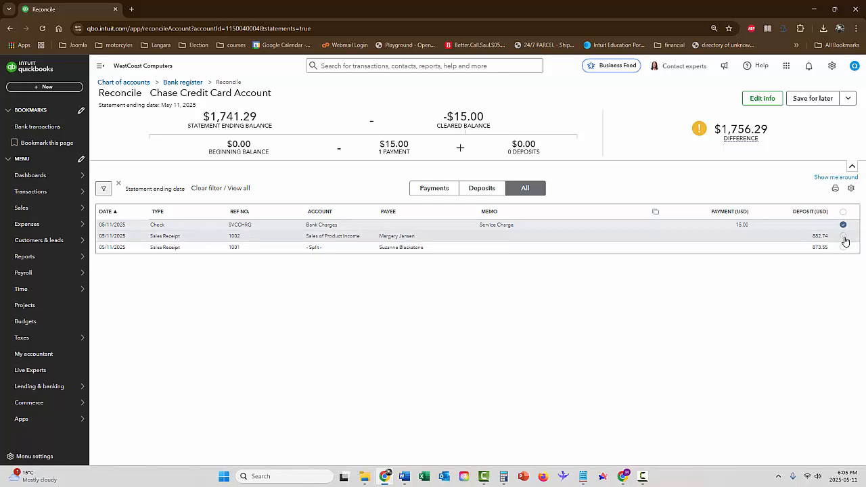
click(844, 237)
click(843, 247)
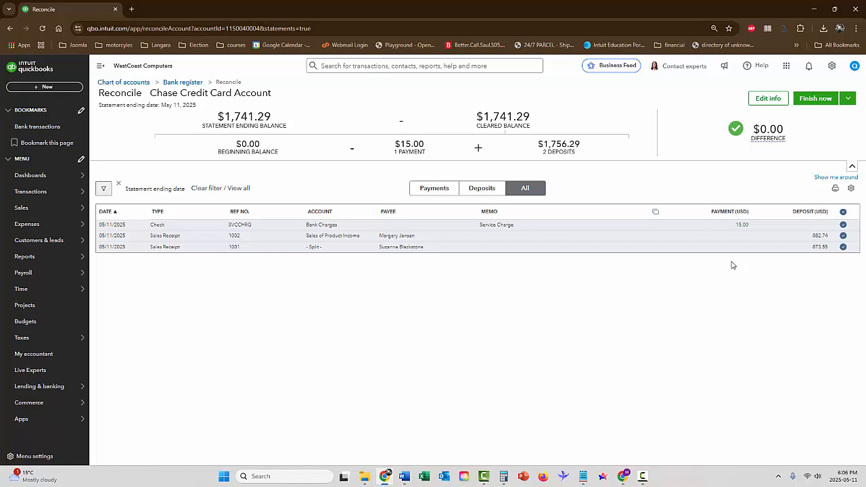
click(816, 99)
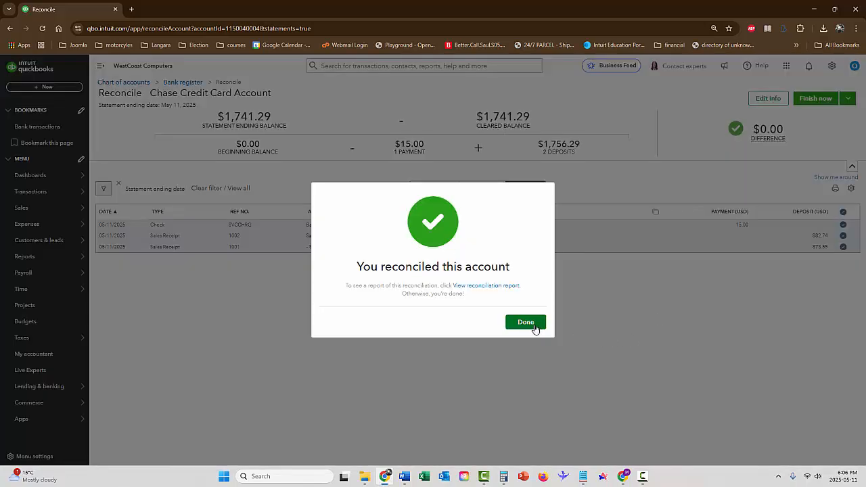
click(534, 325)
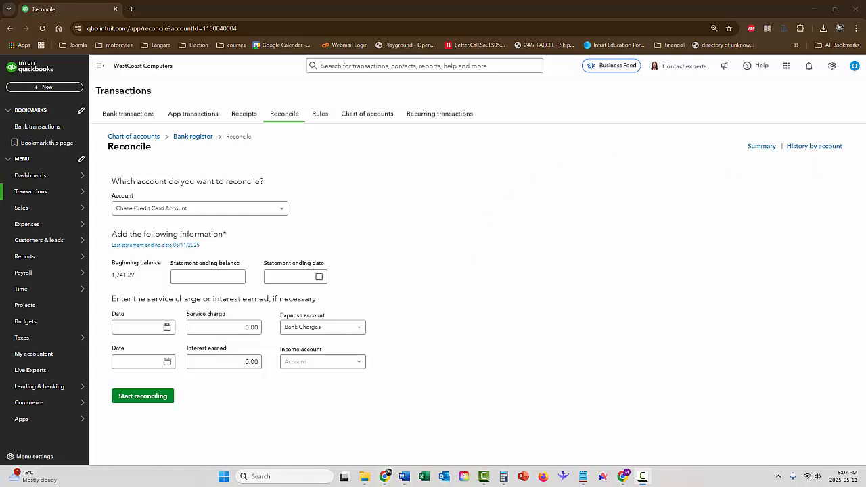
Step: Start a new account in the chart of accounts named Bank of America Visa with account type Credit Card
click(833, 66)
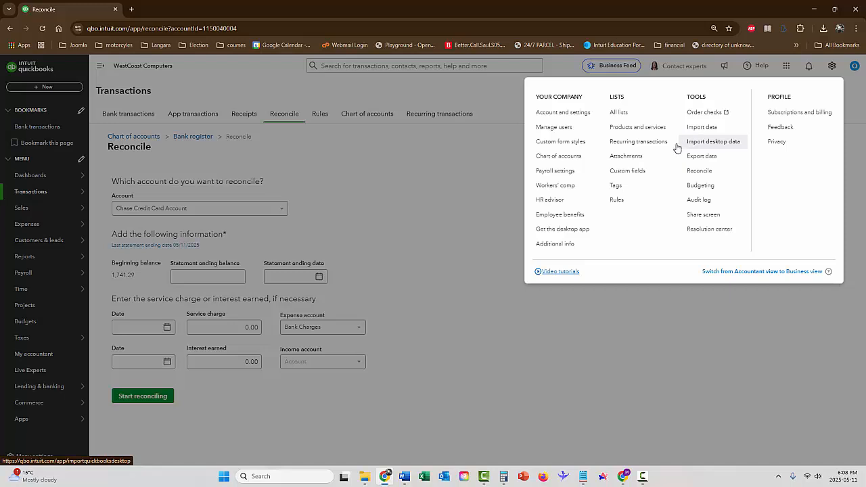
click(560, 155)
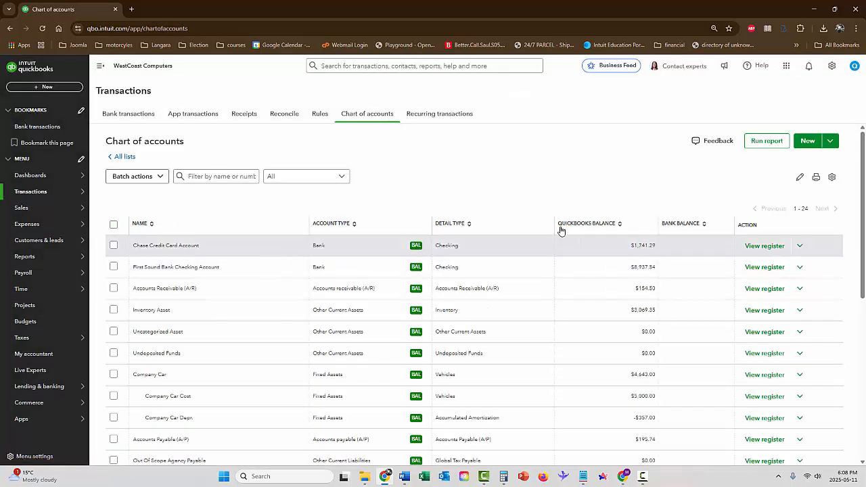
click(807, 141)
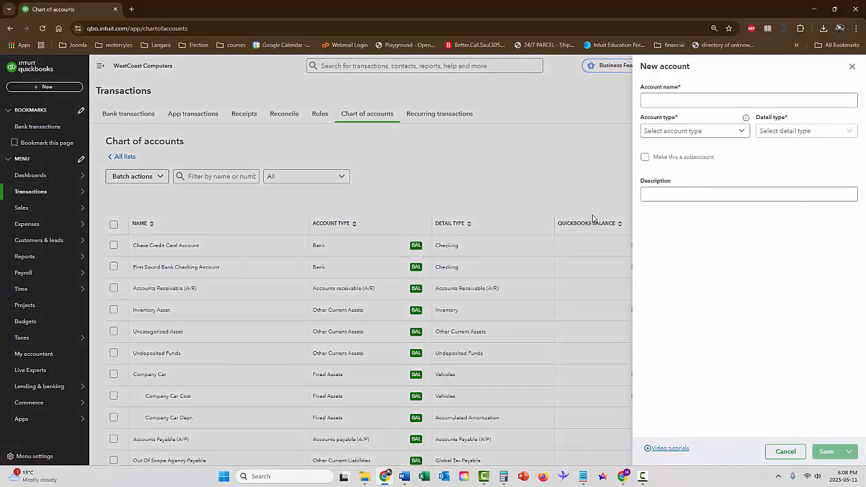
click(721, 101)
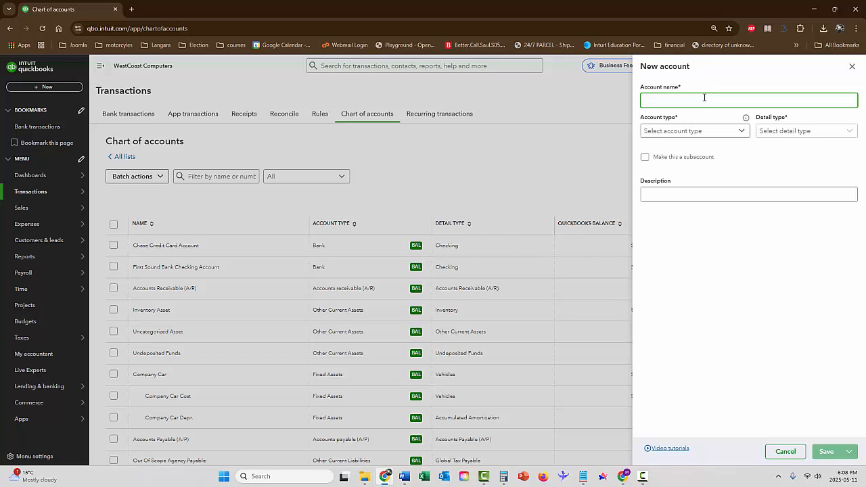
text(Bank of America Visa)
click(684, 132)
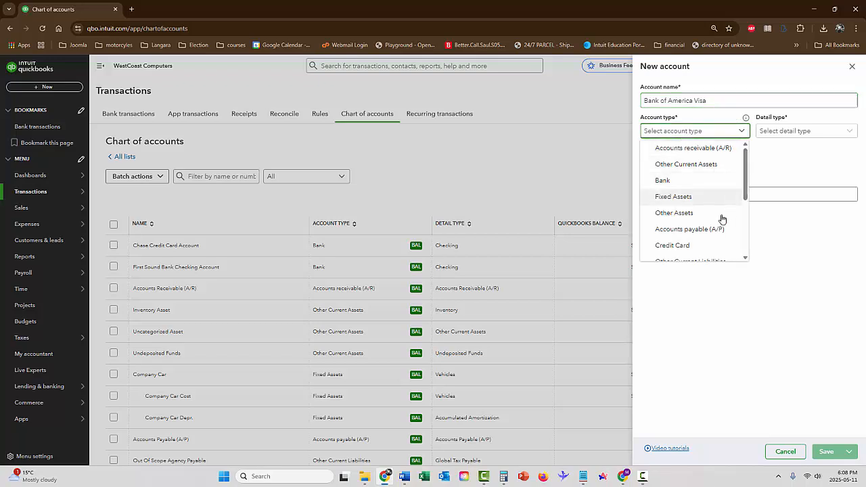
click(677, 246)
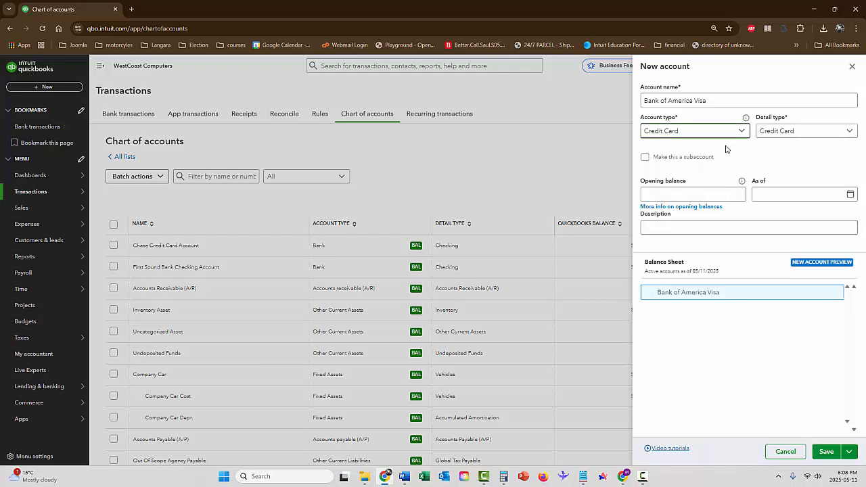
Step: Add the description Credit Card for Purchases to the new Bank of America Visa account and save it
click(728, 229)
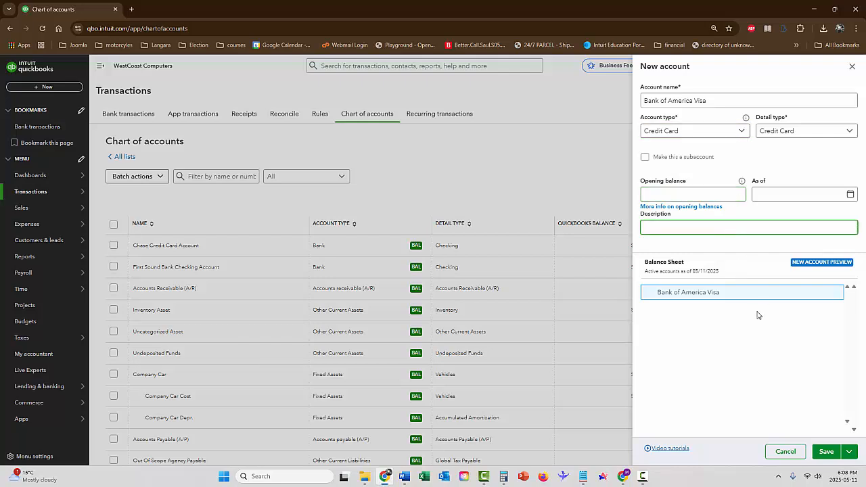
text(Credit Card for Purchases)
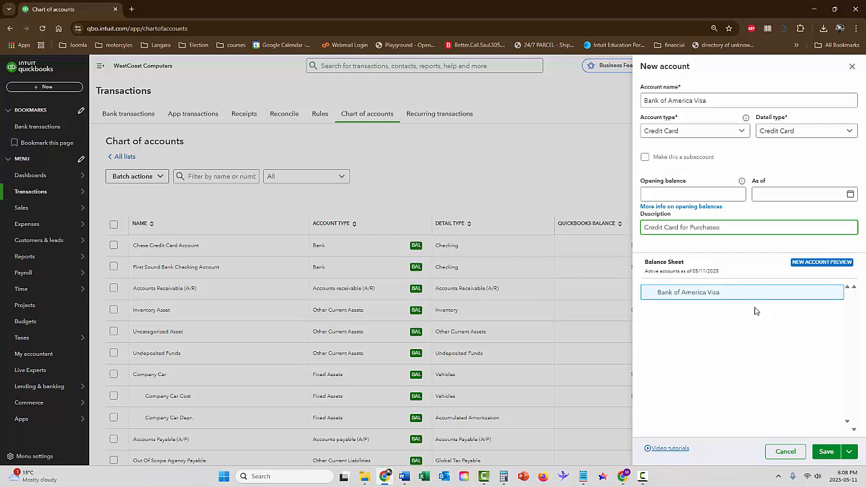
click(828, 451)
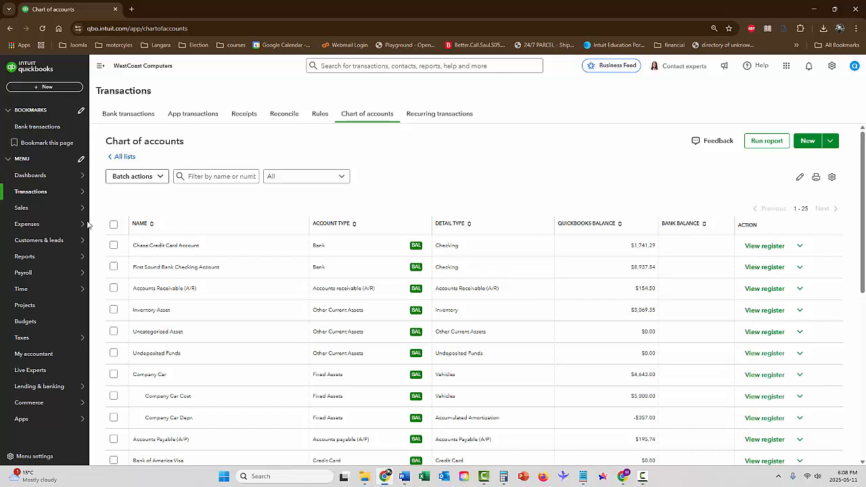
Step: Start a new expense transaction from the expenses list and close the autofill pane
click(33, 227)
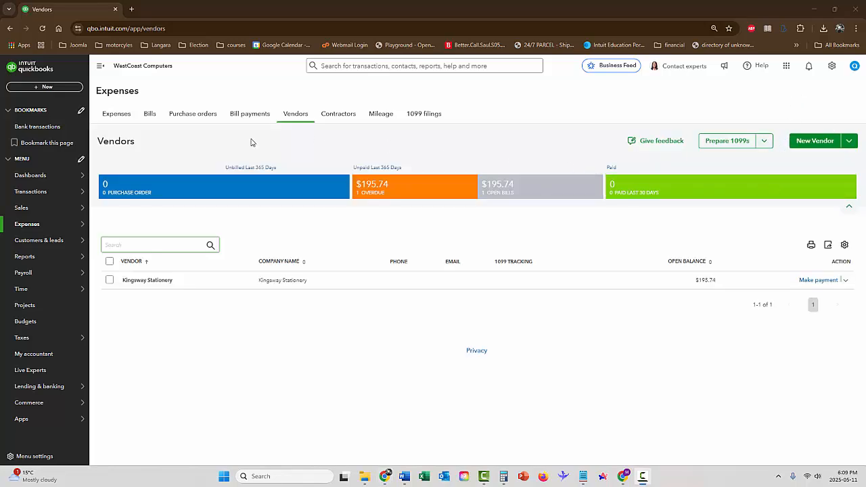
click(123, 115)
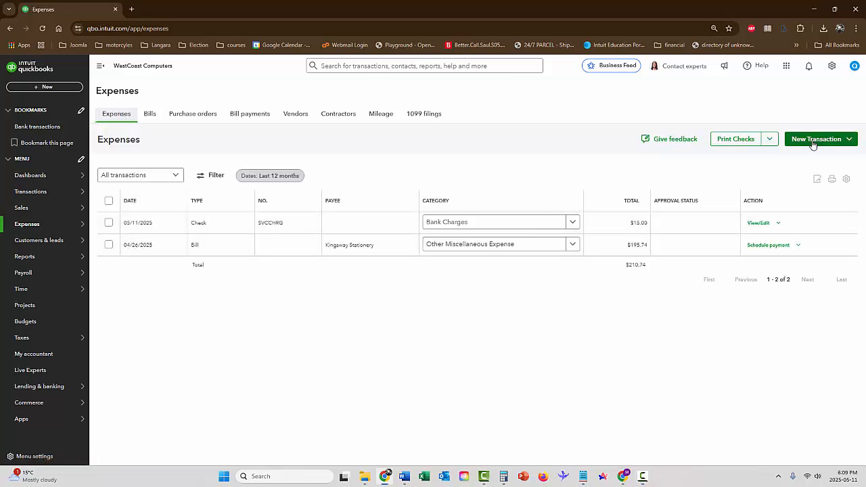
click(814, 144)
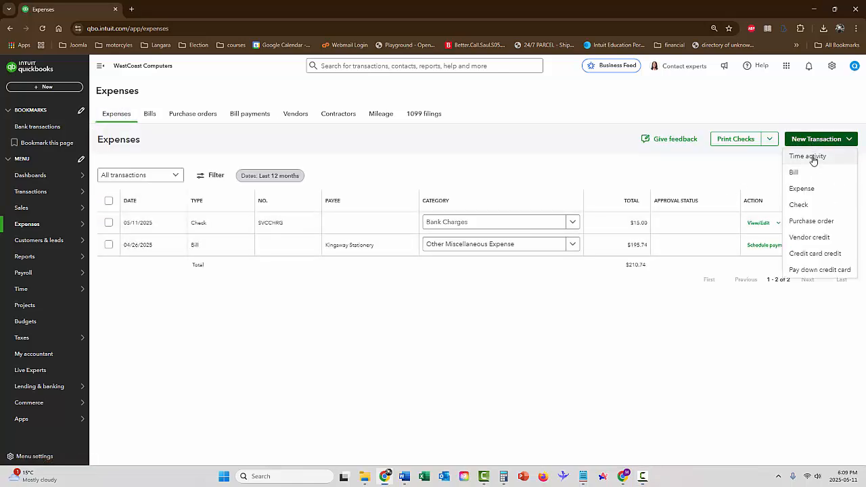
click(802, 191)
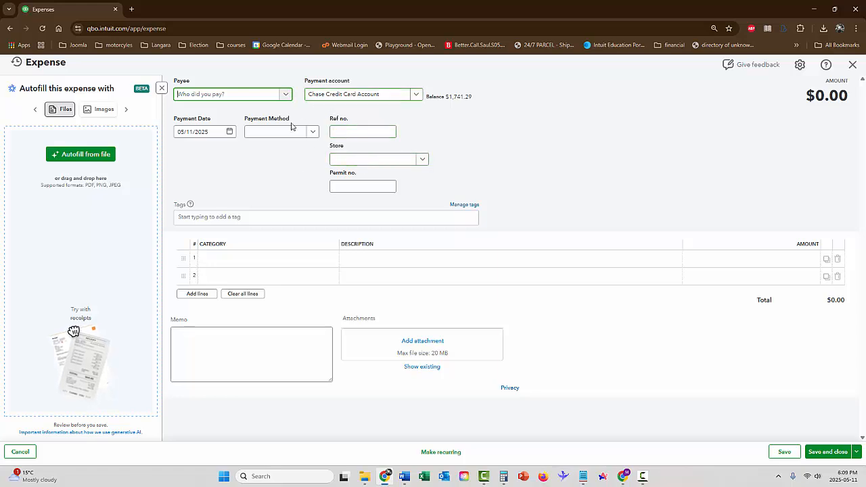
click(313, 132)
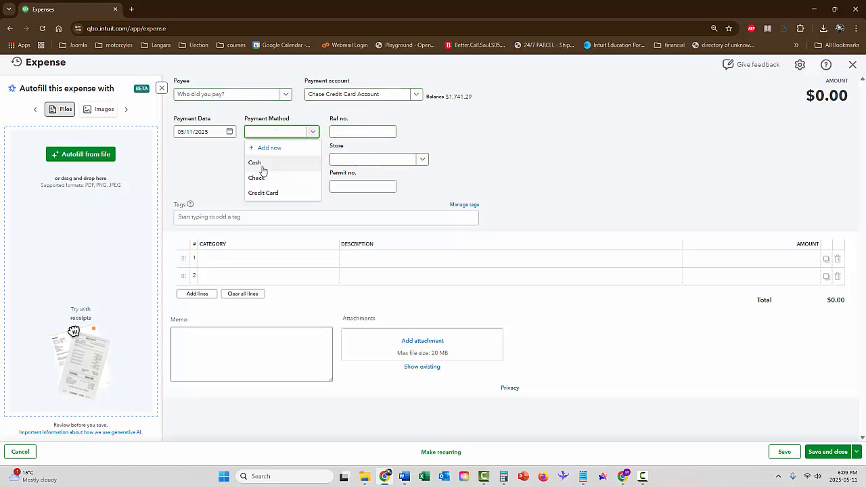
click(551, 157)
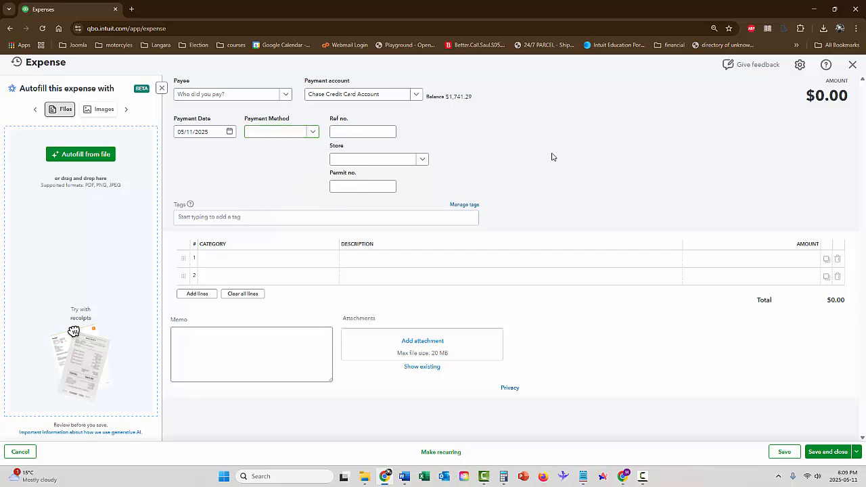
click(291, 171)
click(161, 88)
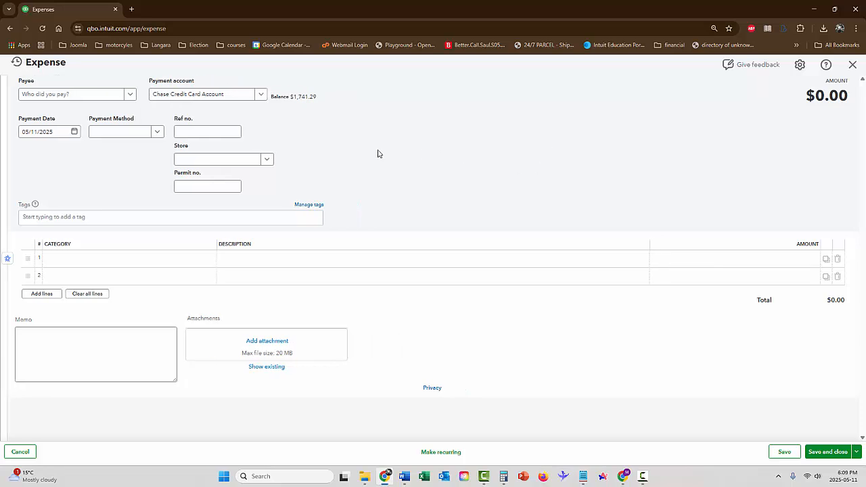
Step: Add a new vendor with company name Microtech as the expense's payee and save it
click(85, 97)
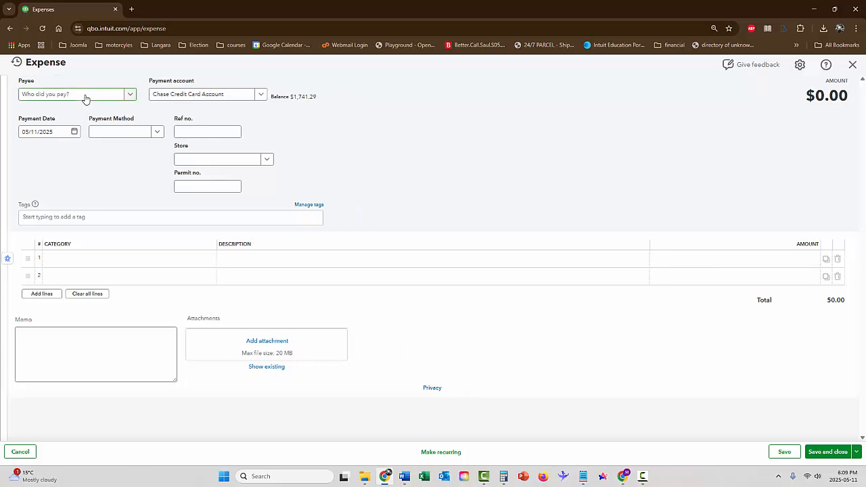
click(130, 95)
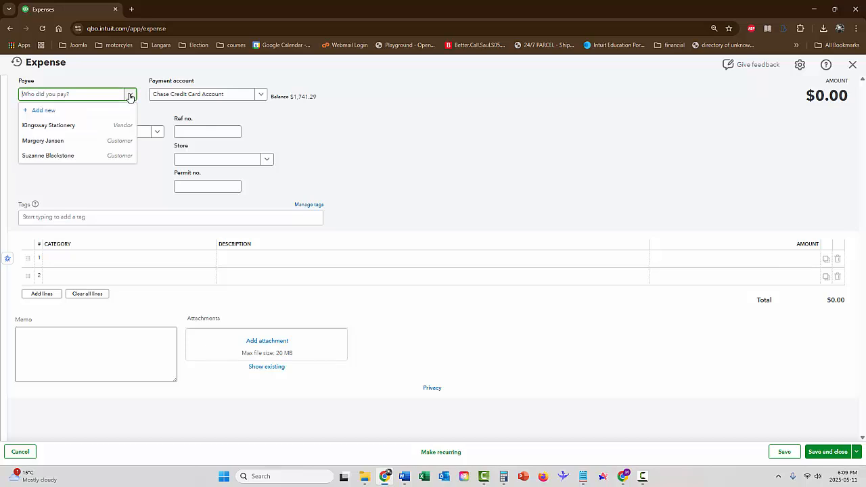
click(52, 110)
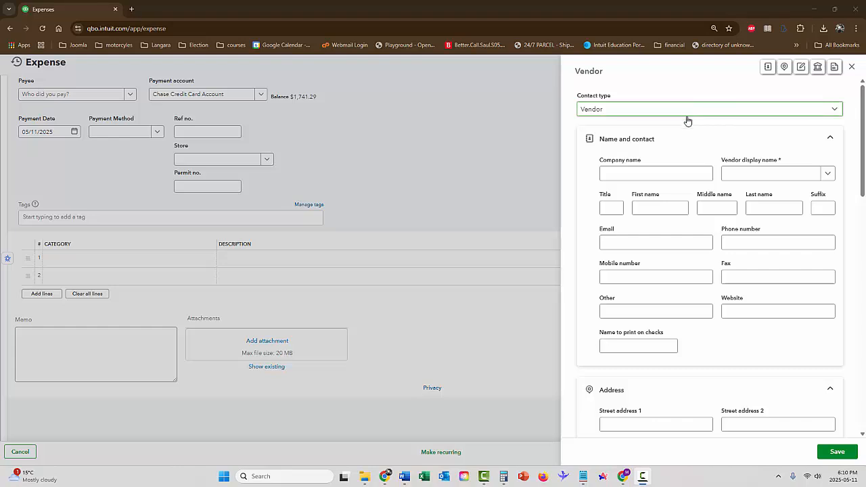
click(640, 173)
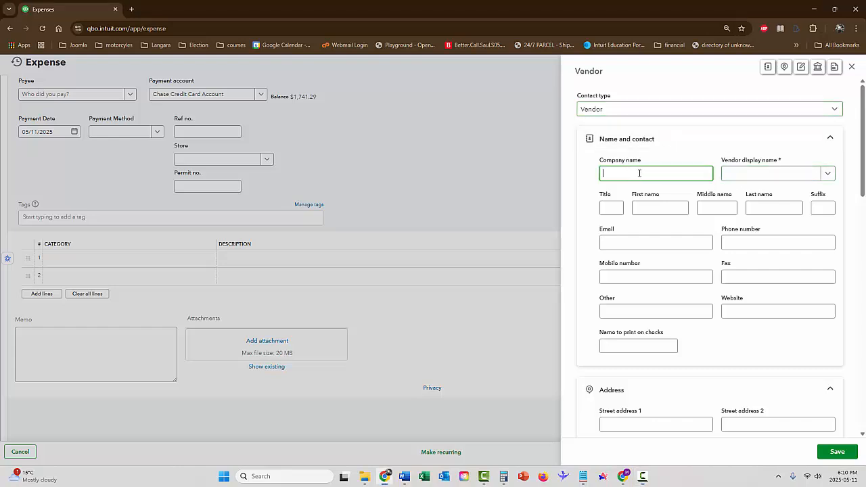
text(Mic)
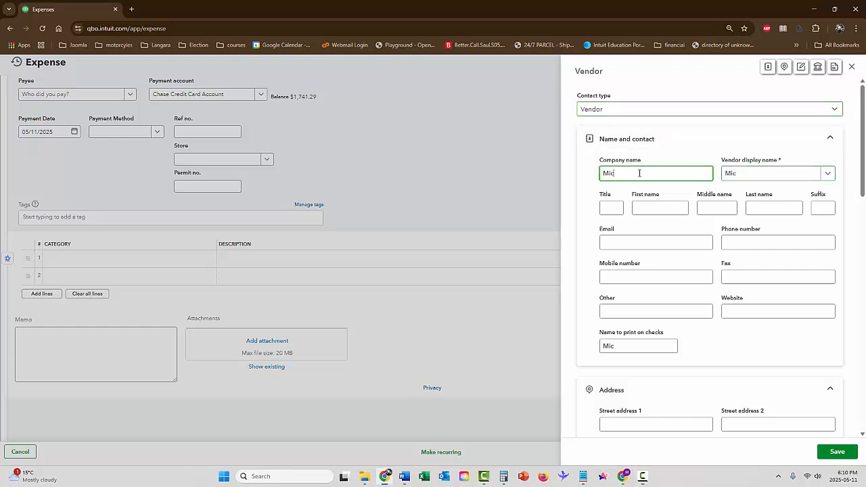
text(rotech)
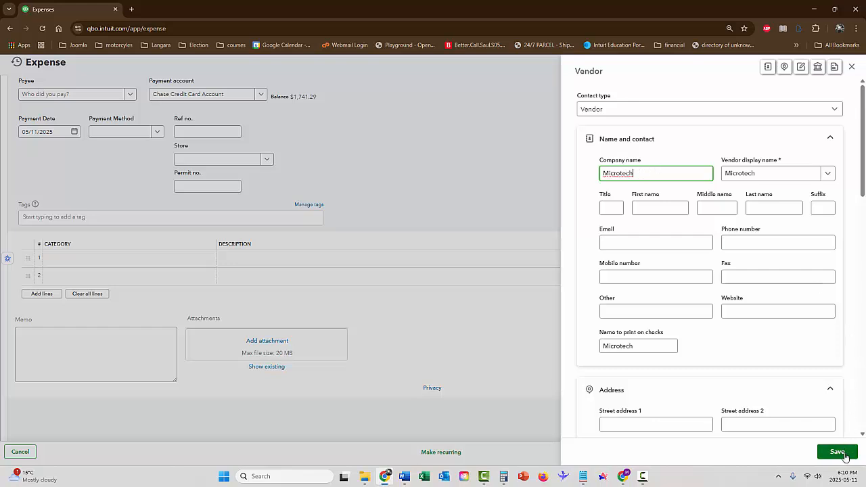
click(841, 451)
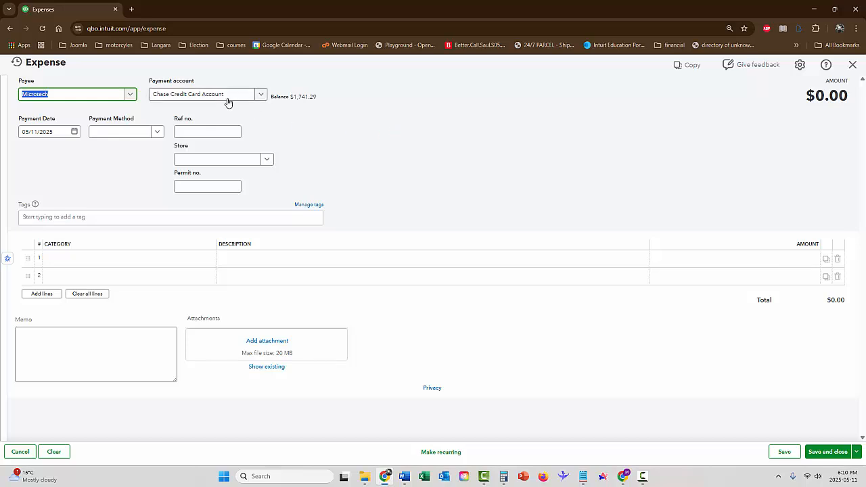
Step: Set the expense's payment method to Credit Card and enter reference number M1234
click(156, 133)
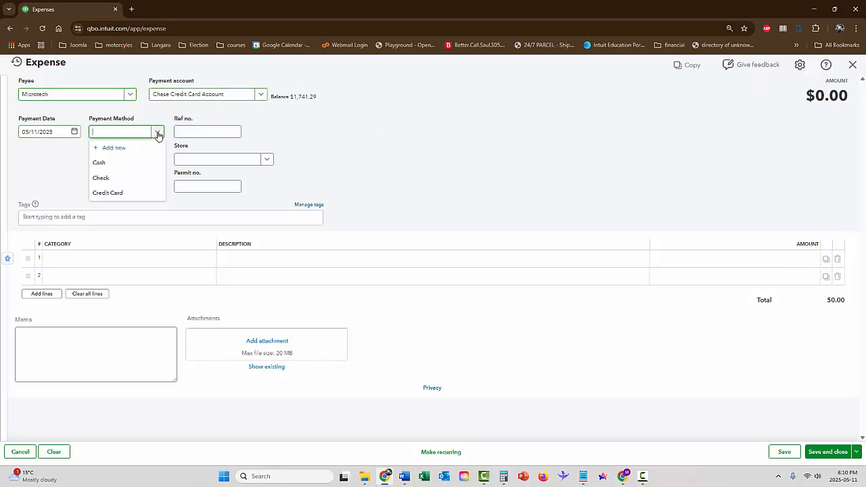
click(128, 193)
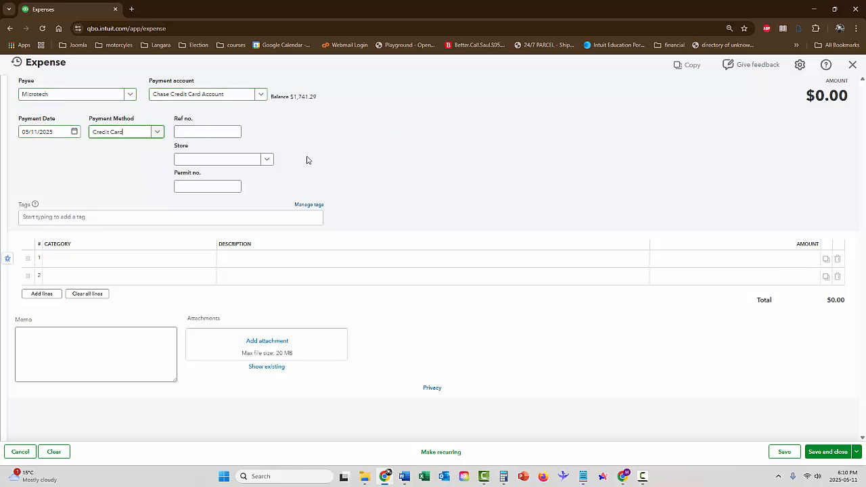
click(237, 132)
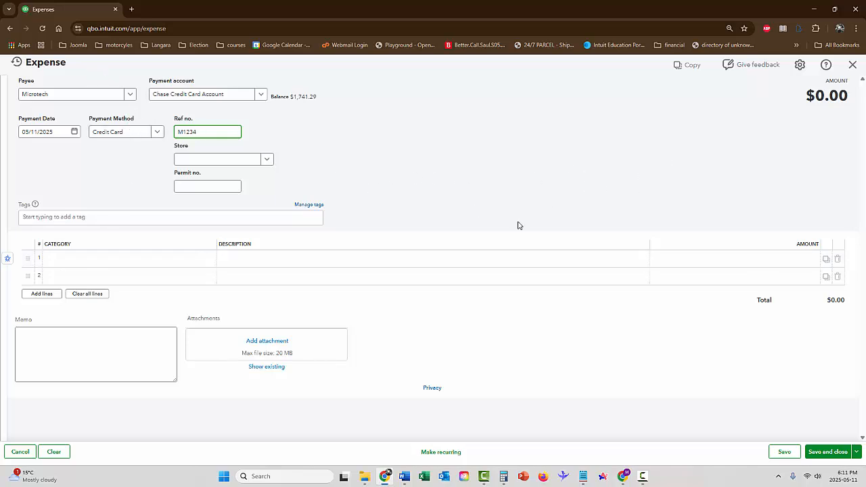
Step: Turn on the items table for expense forms, then collapse the category details and expand the item details
click(800, 66)
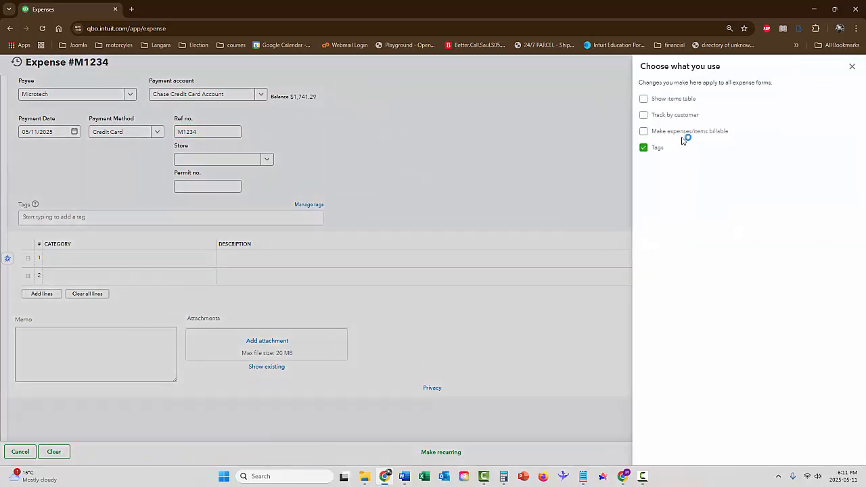
click(644, 99)
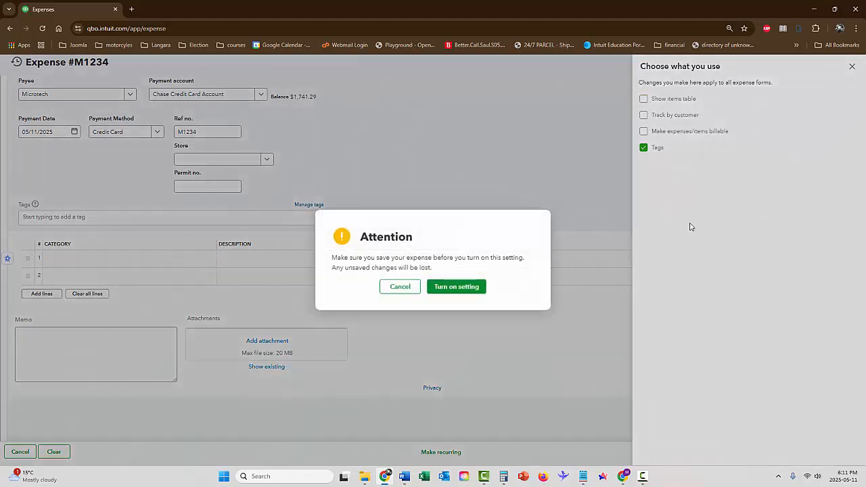
click(456, 287)
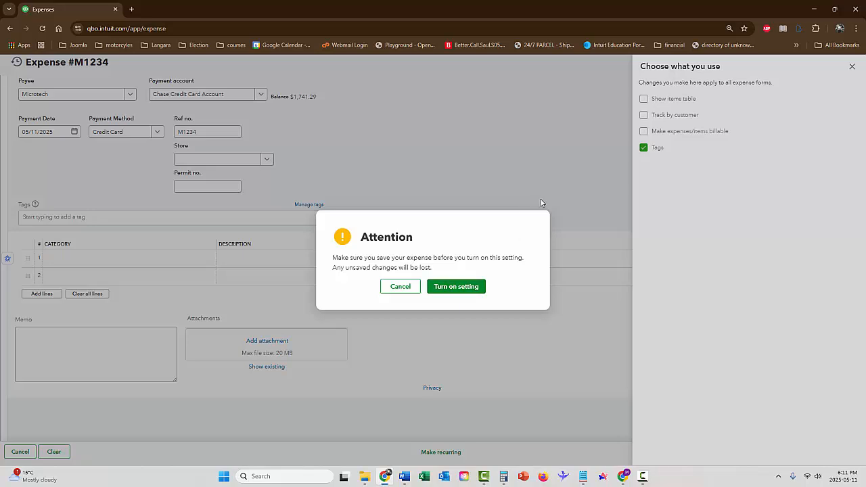
click(853, 65)
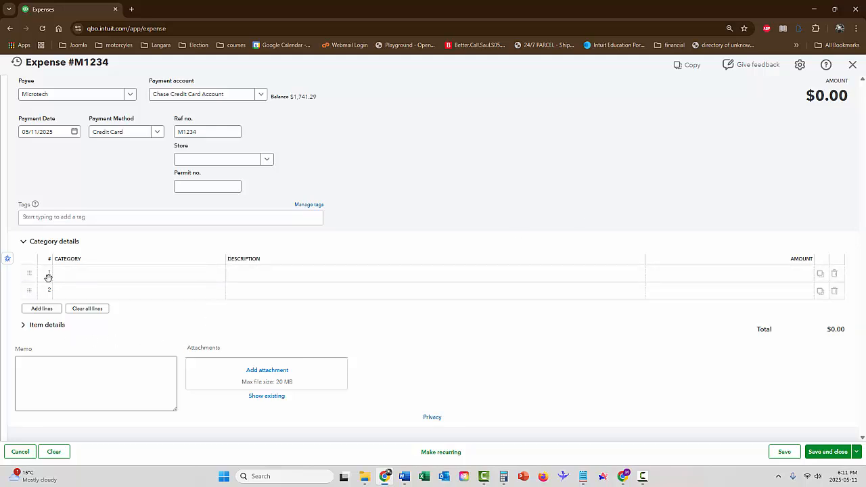
click(28, 243)
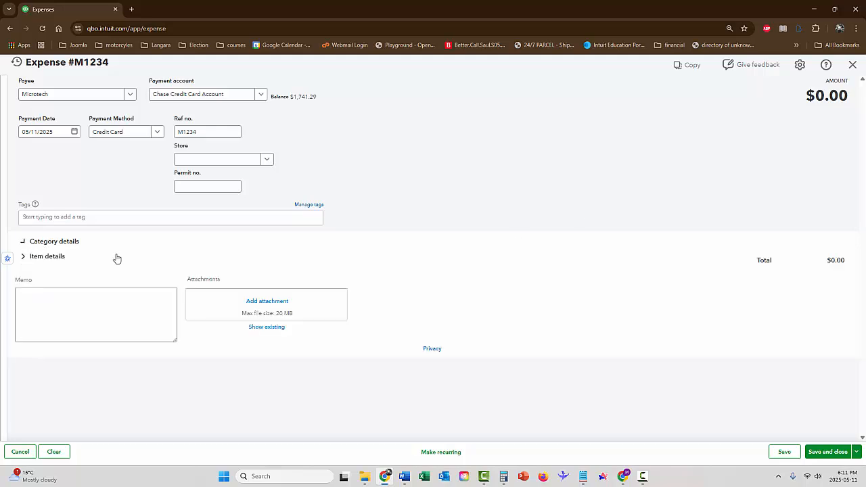
click(25, 261)
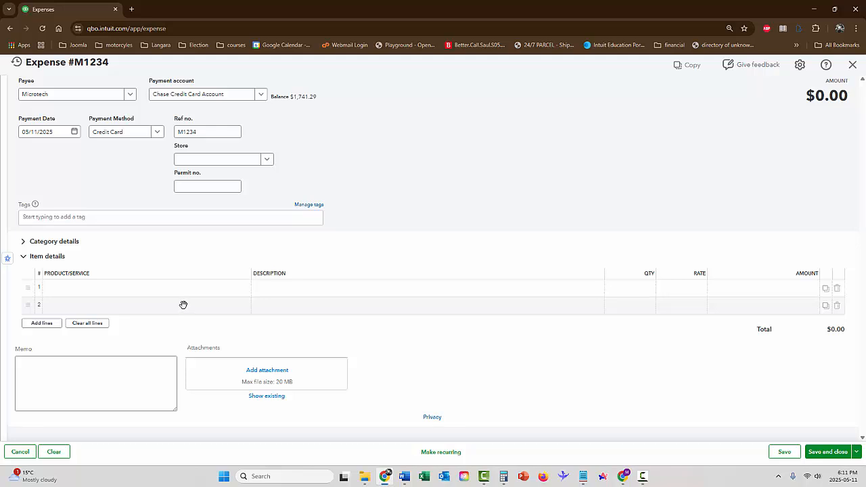
Step: Add Acer Laptop as the first item line of the expense with quantity 2
click(149, 287)
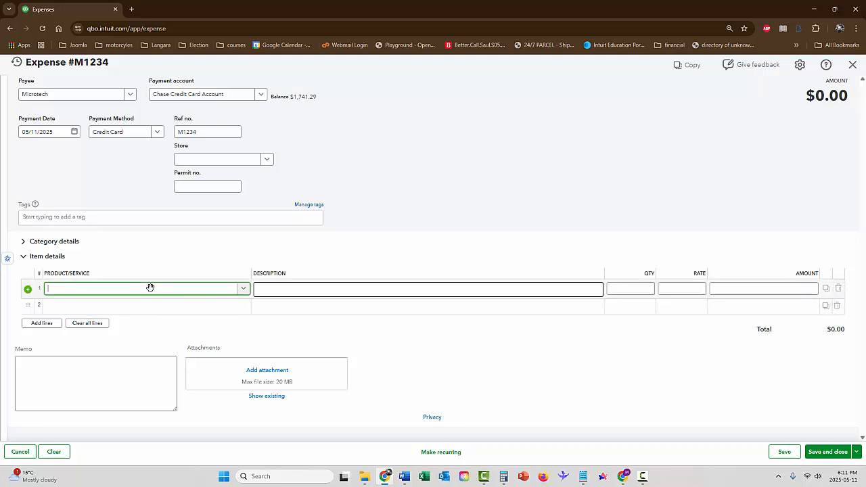
click(236, 292)
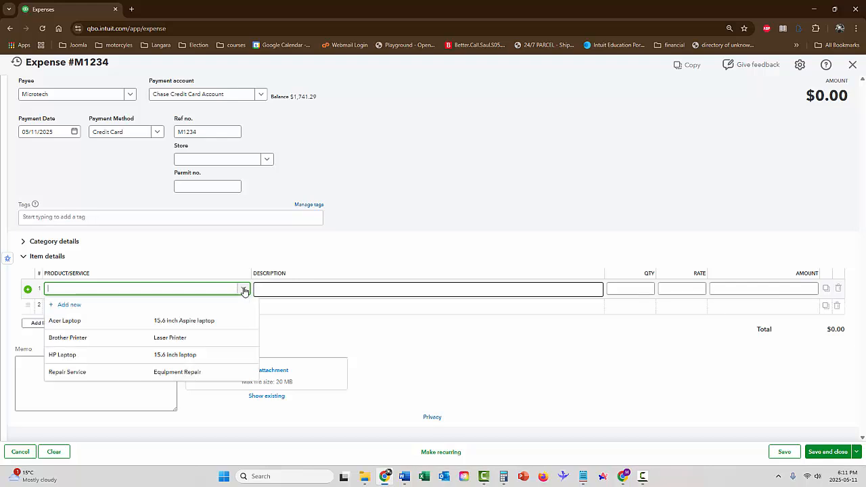
click(195, 321)
click(639, 291)
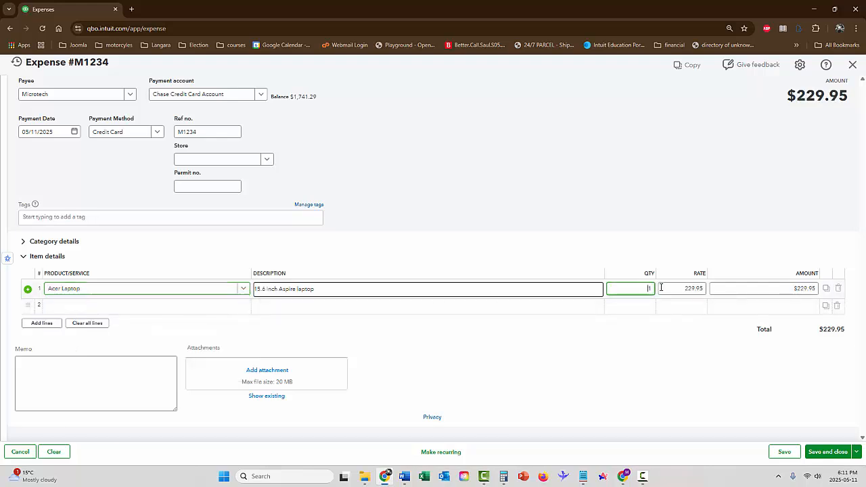
text(2)
key(Tab)
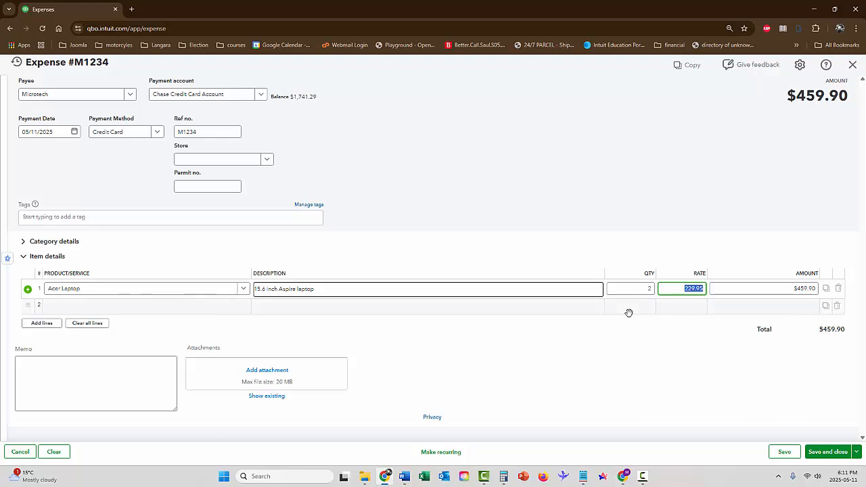
Step: Add HP Laptop as the second item line of the expense with quantity 2
click(210, 306)
click(244, 307)
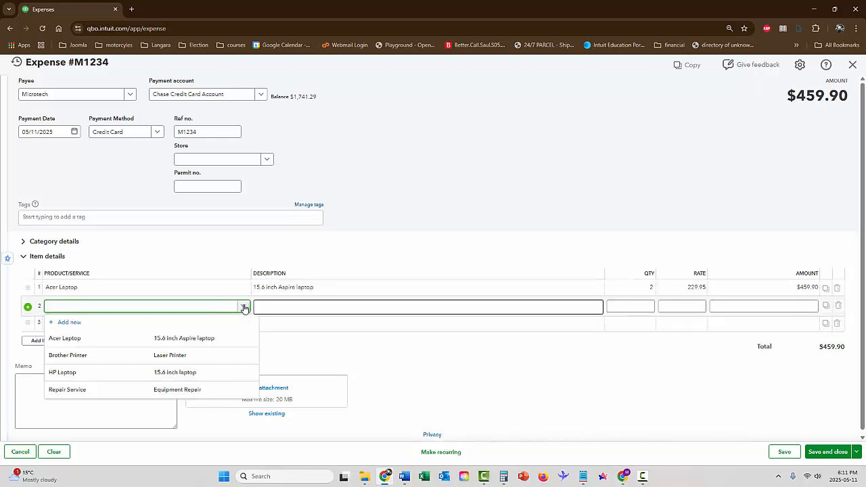
click(220, 369)
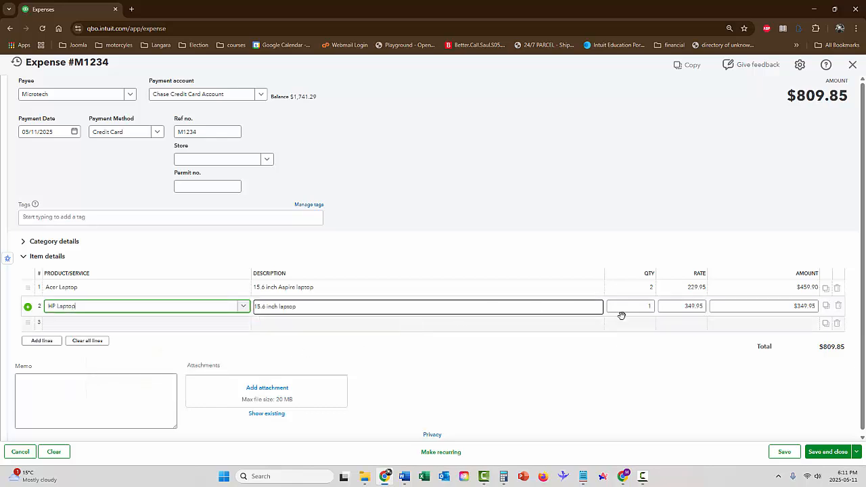
click(643, 307)
text(2)
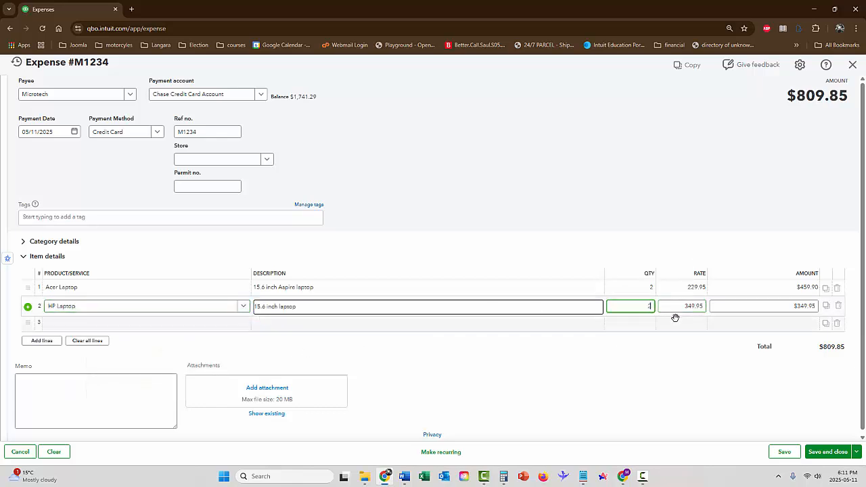
key(Tab)
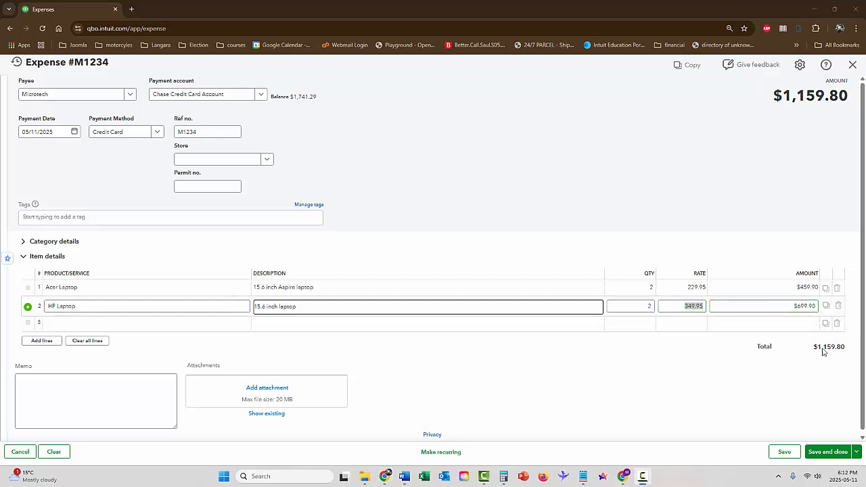
click(609, 354)
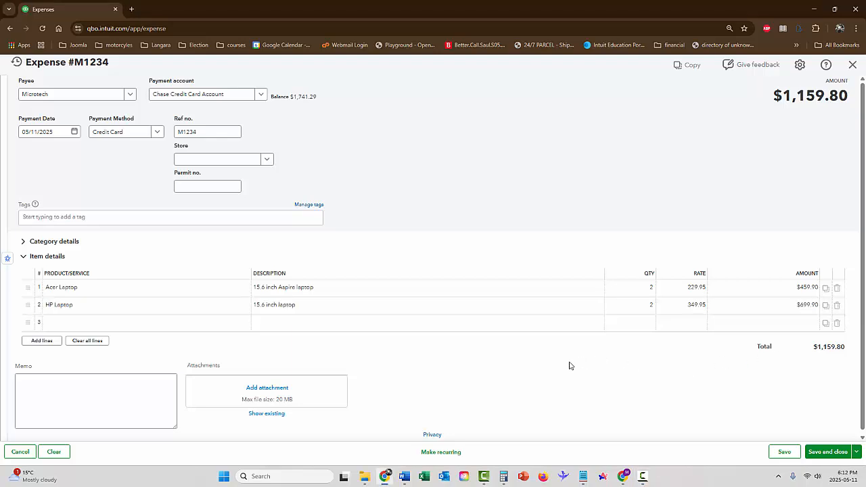
Step: Save and close the Microtech laptop expense, then start a new expense transaction
click(840, 457)
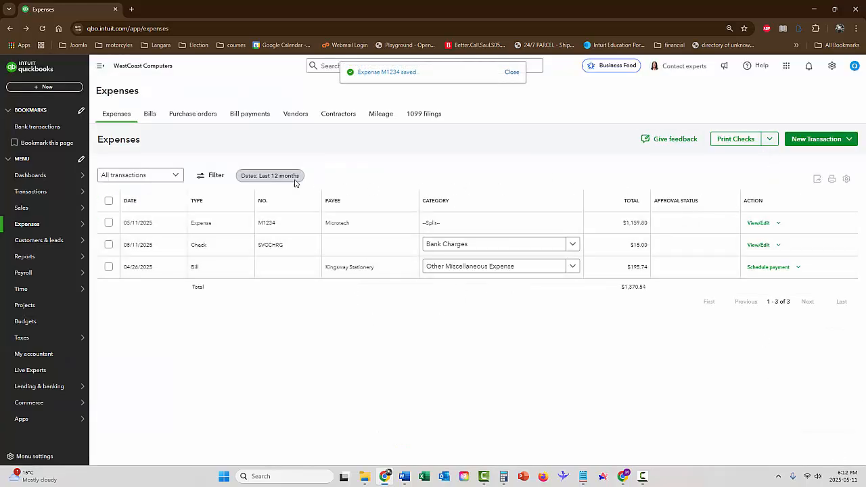
click(126, 116)
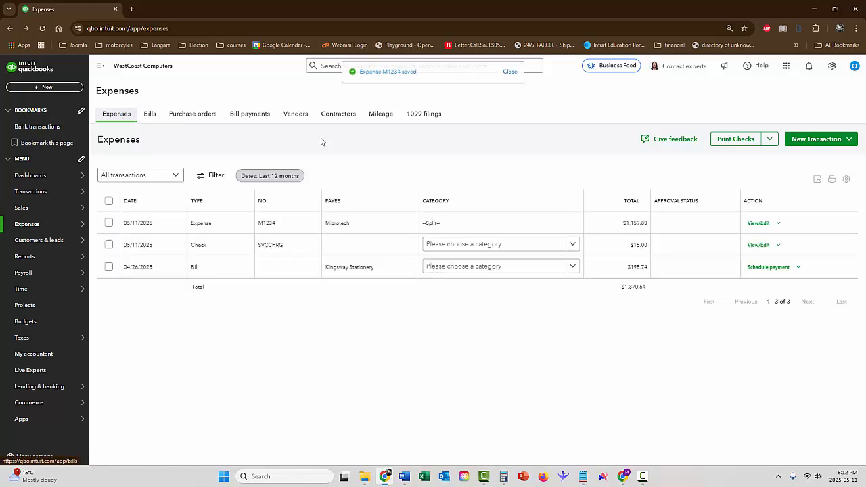
click(807, 141)
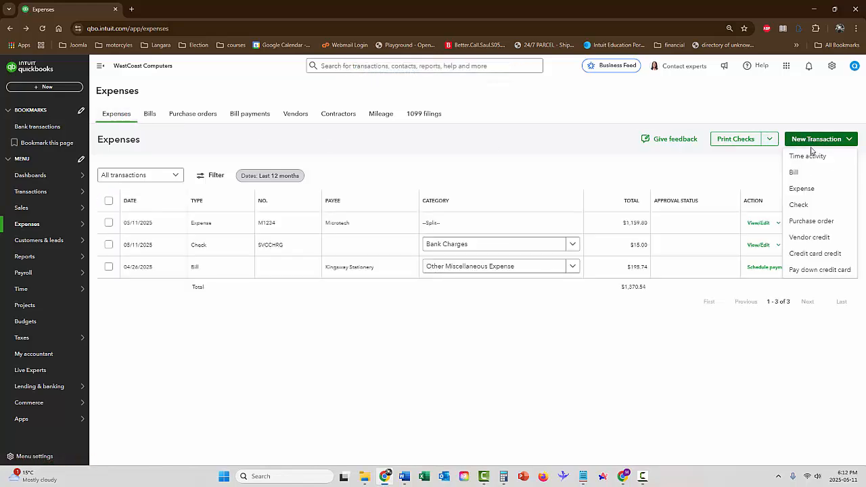
click(803, 188)
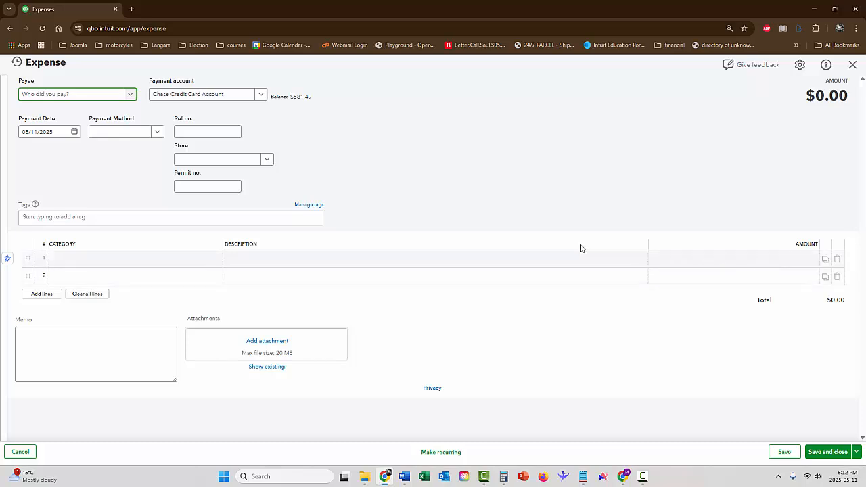
Step: Add Imperial Oil as a new vendor and set it as the expense's payee
click(130, 97)
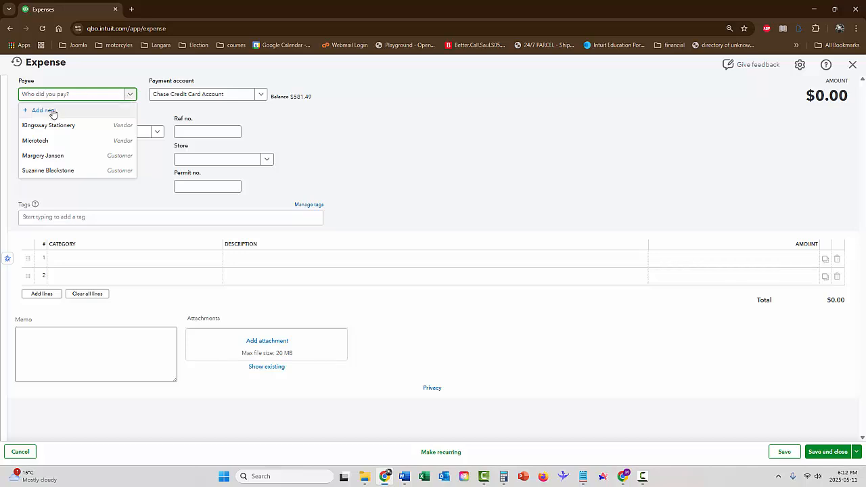
click(460, 107)
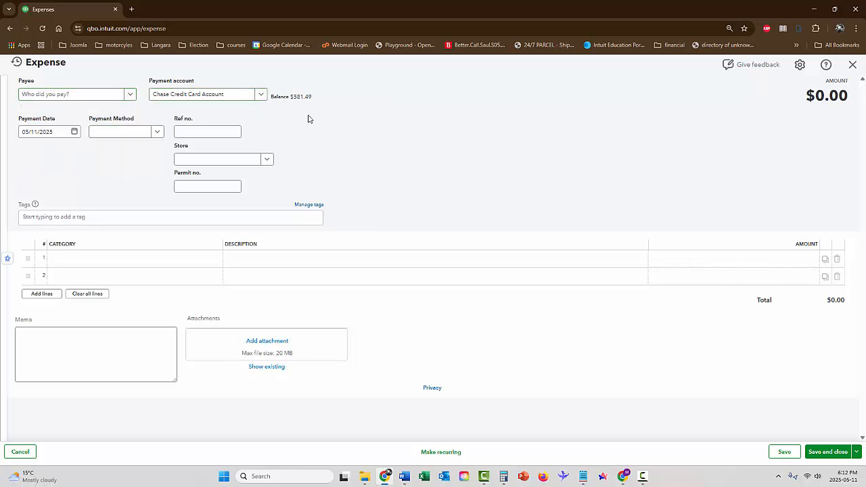
click(87, 98)
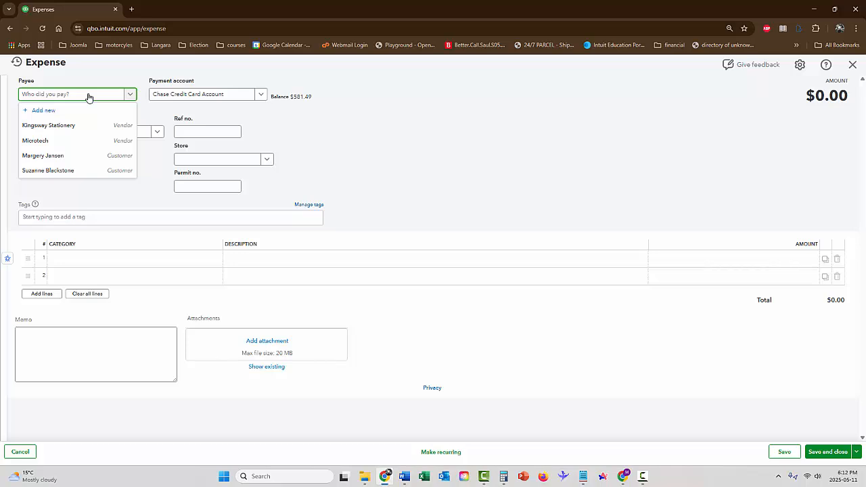
text(I)
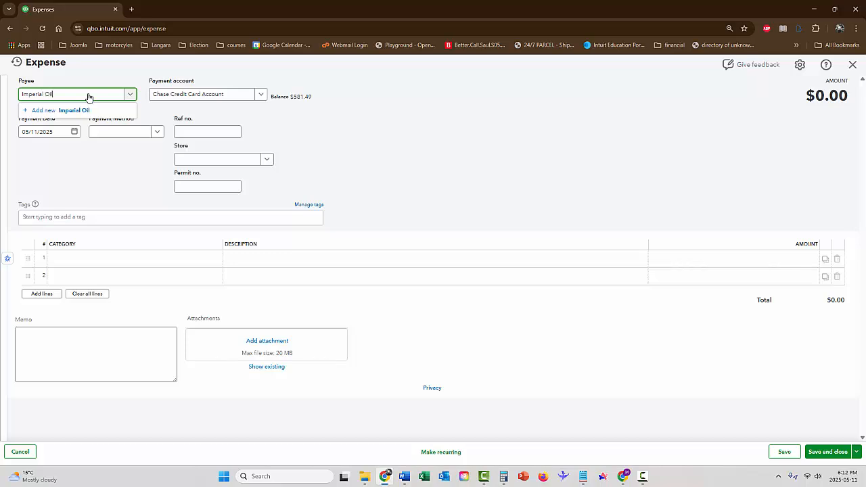
text(mperial Oil)
key(Return)
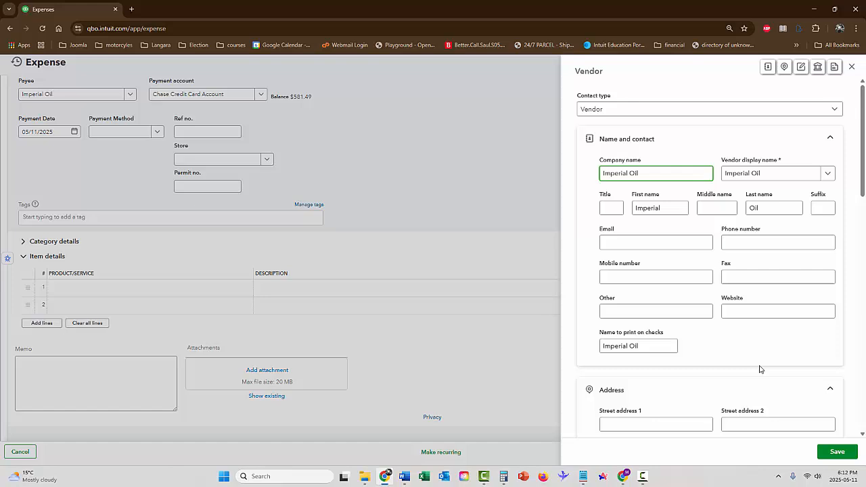
click(837, 451)
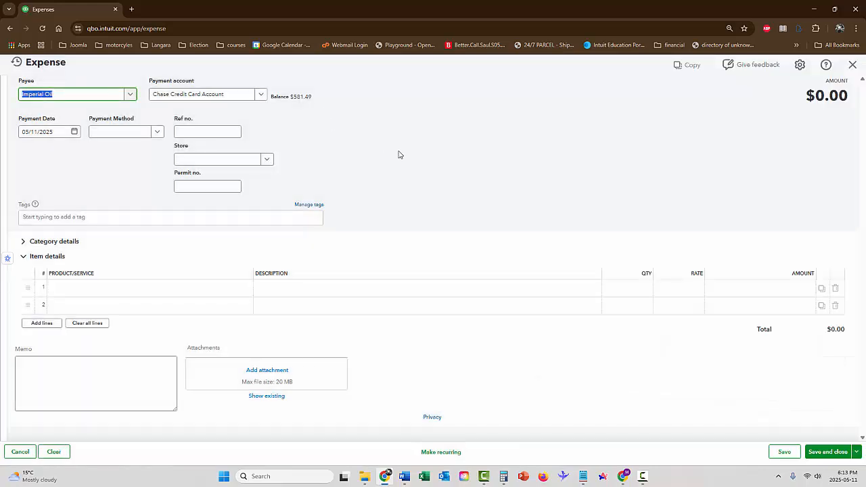
Step: Enter reference number IO4321 for the expense, then collapse the item details and expand the category details
click(220, 131)
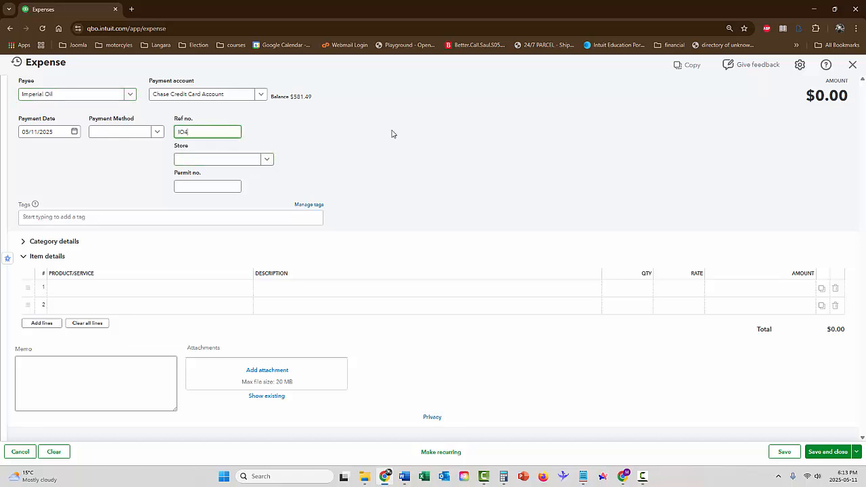
text(IO432)
text(1)
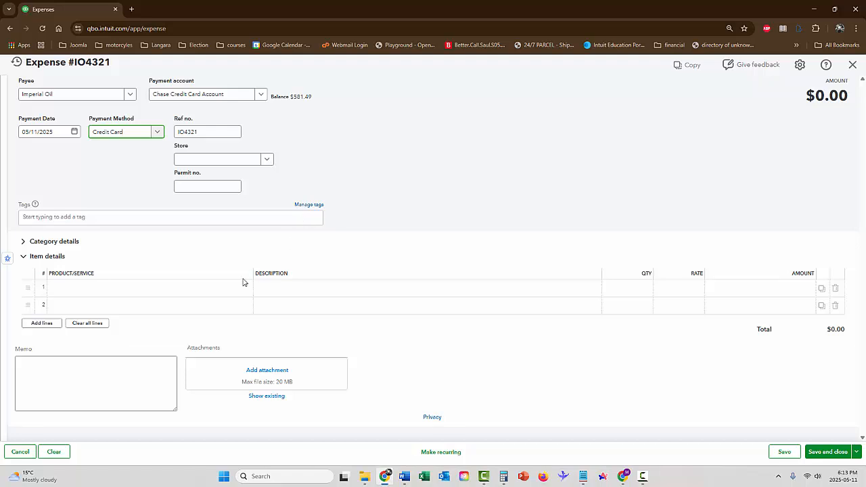
click(23, 258)
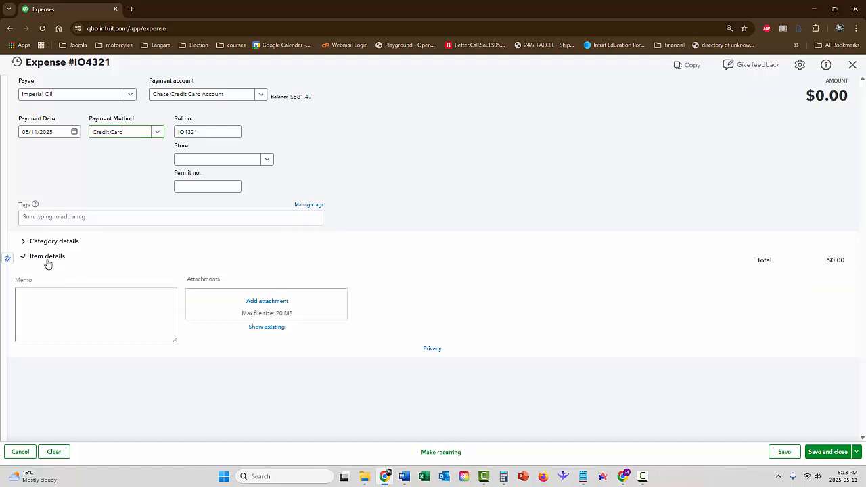
click(24, 242)
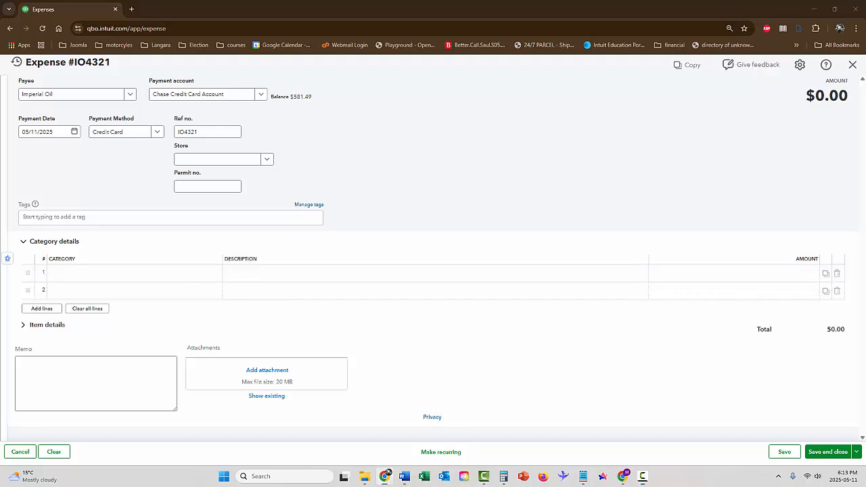
Step: Start creating a new account named Vehicle Gas and Fuel for the first category line of the expense
click(118, 273)
click(215, 275)
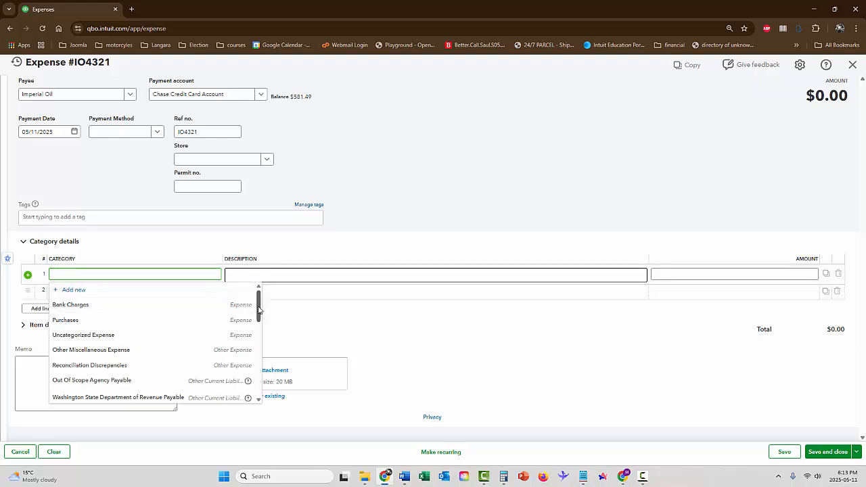
mouse_move(260, 308)
mouse_down()
mouse_move(258, 387)
mouse_move(258, 300)
mouse_up()
click(72, 290)
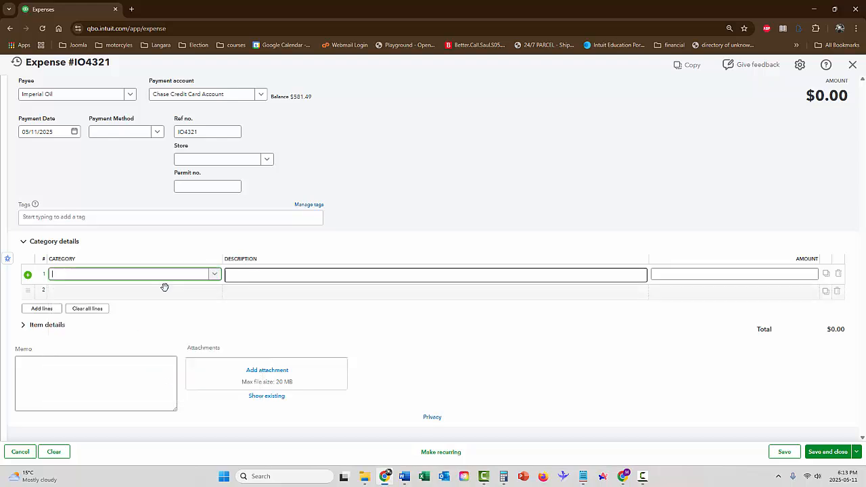
click(698, 99)
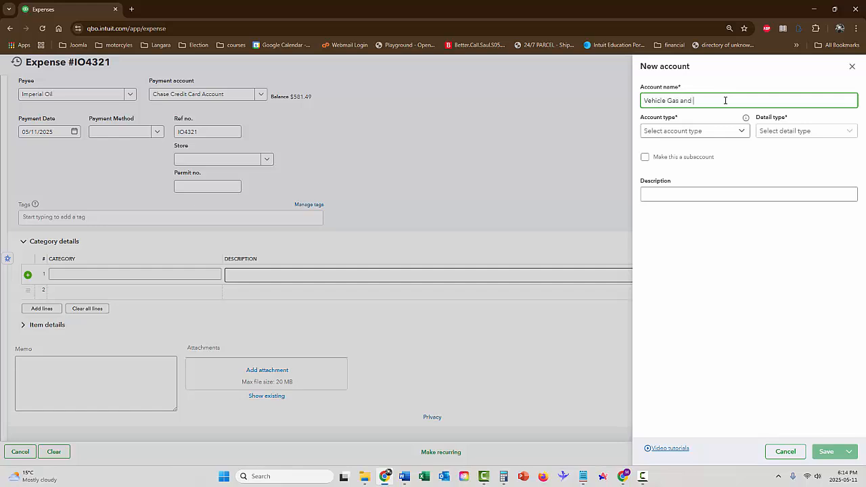
Step: Give the new account type Expenses, detail type Auto and description Vehicle Gas and Fuel, and save it
click(702, 132)
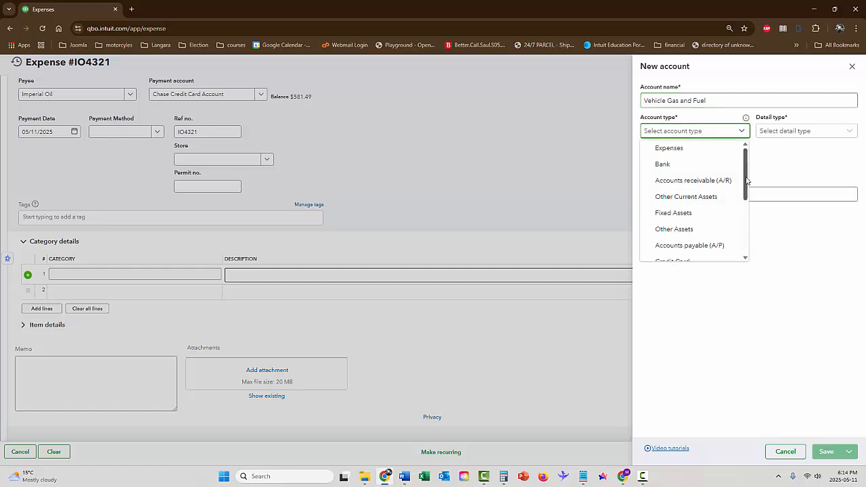
click(677, 149)
click(800, 133)
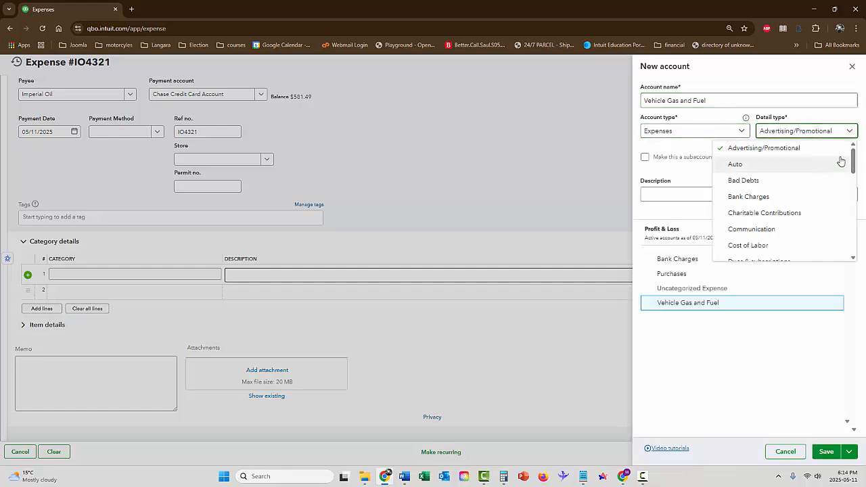
mouse_move(854, 155)
mouse_down()
mouse_move(851, 245)
mouse_move(851, 154)
mouse_up()
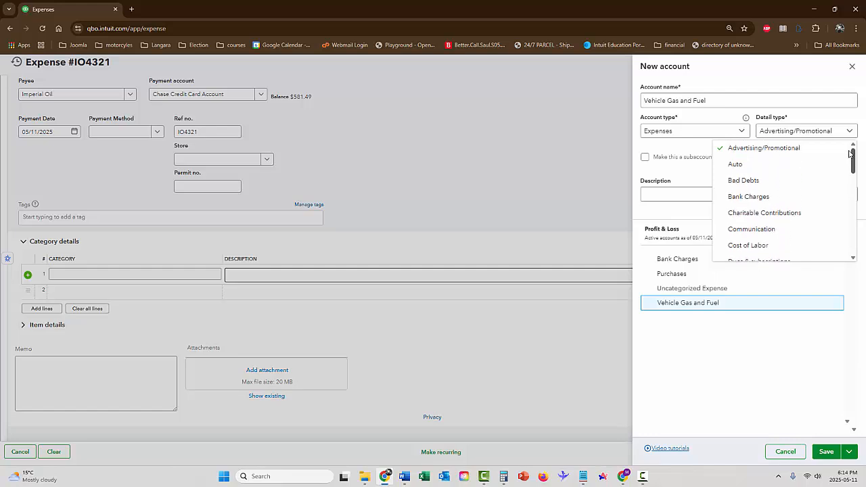
click(745, 163)
click(742, 196)
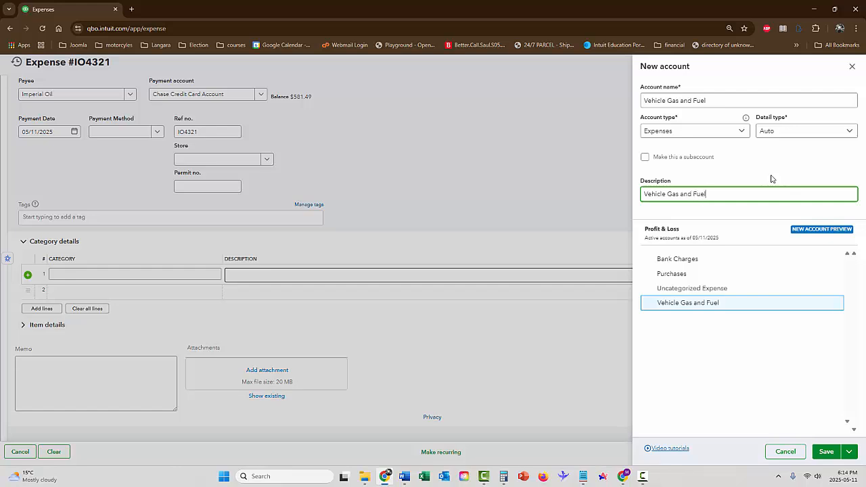
click(826, 452)
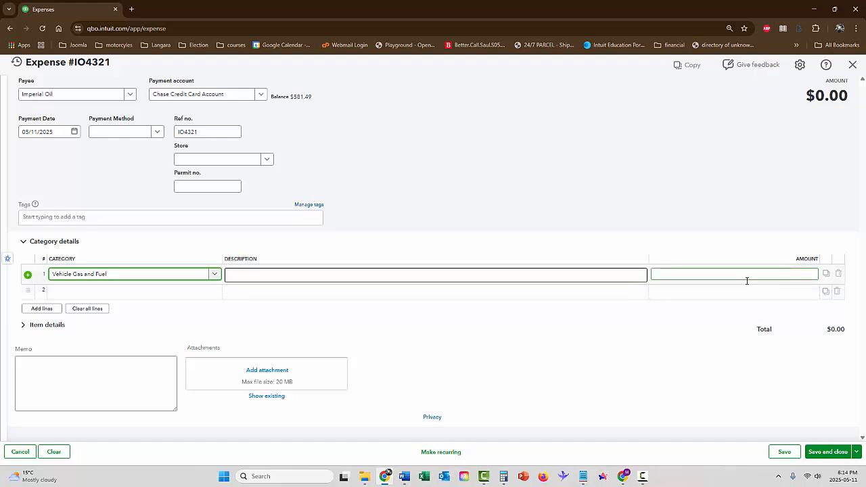
Step: Enter an amount of 89.65 on the Vehicle Gas and Fuel line, then save and close the expense
click(747, 275)
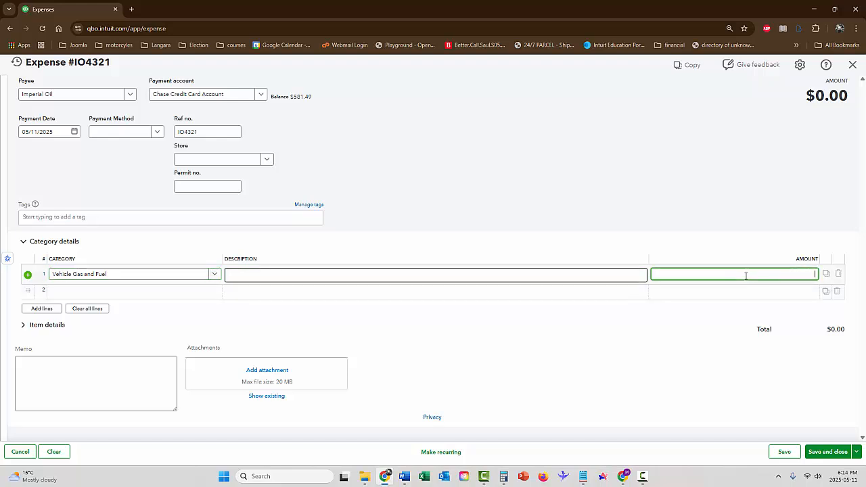
text(89.)
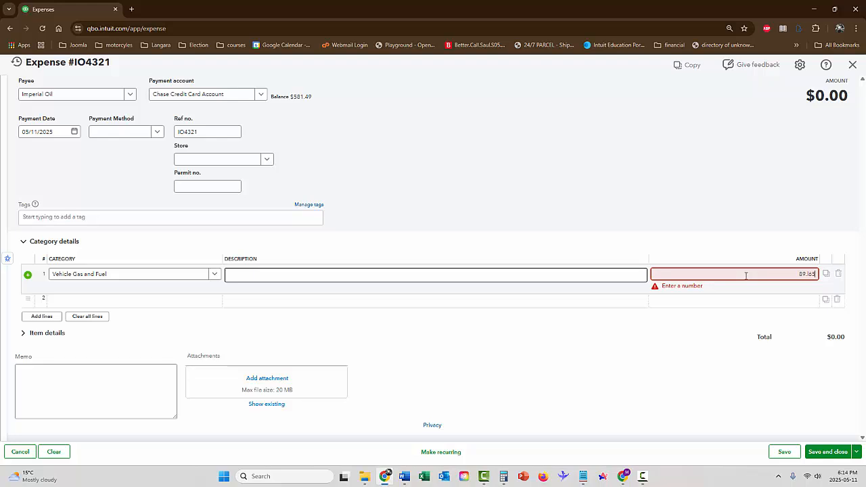
key(BackSpace)
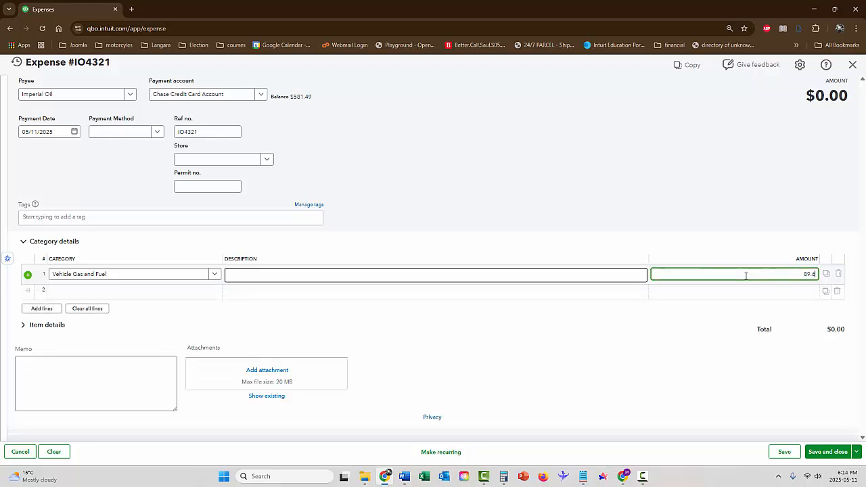
key(Tab)
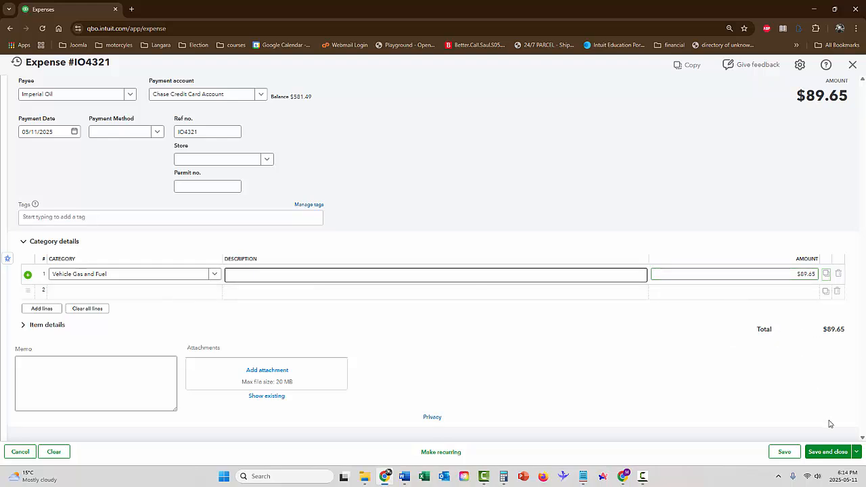
click(836, 458)
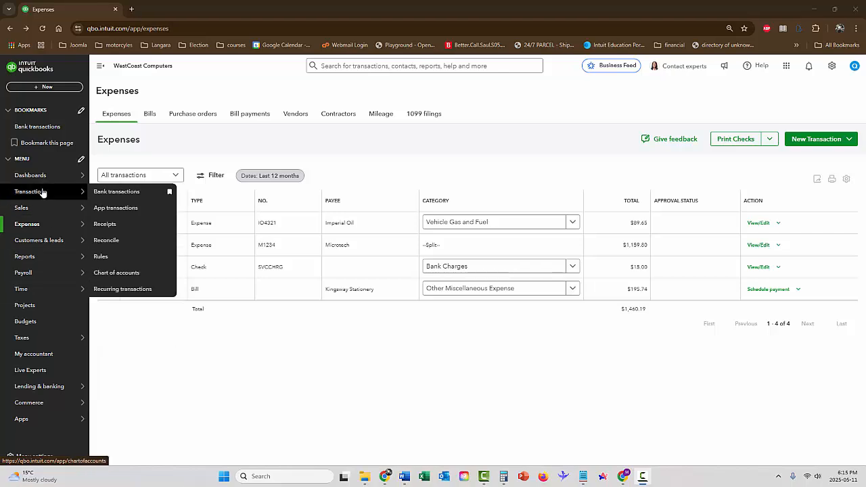
Step: Open account reconciliation and choose Bank of America Visa as the account to reconcile
click(133, 244)
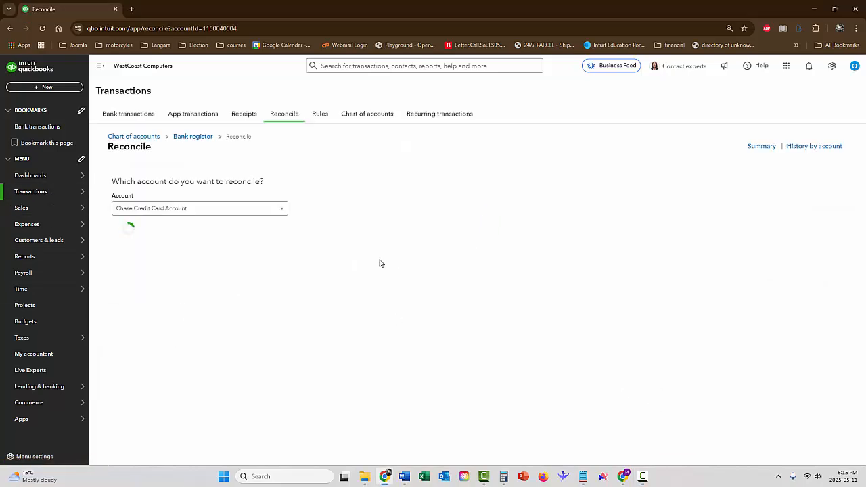
click(281, 210)
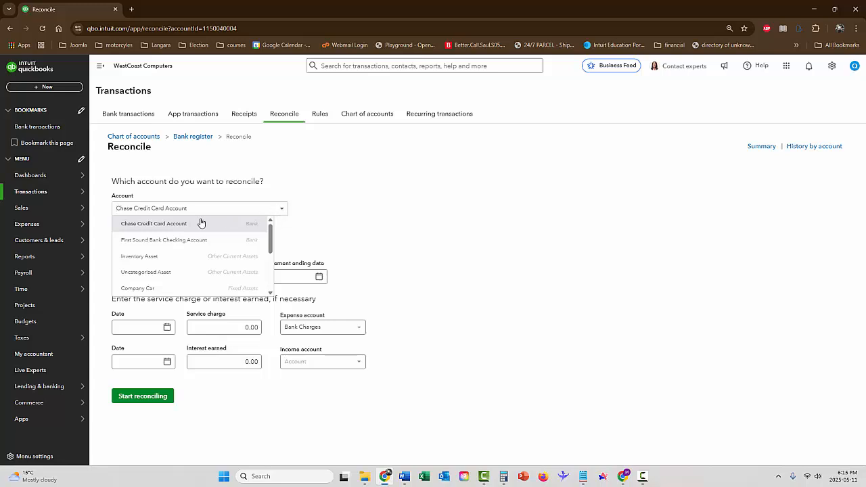
click(178, 228)
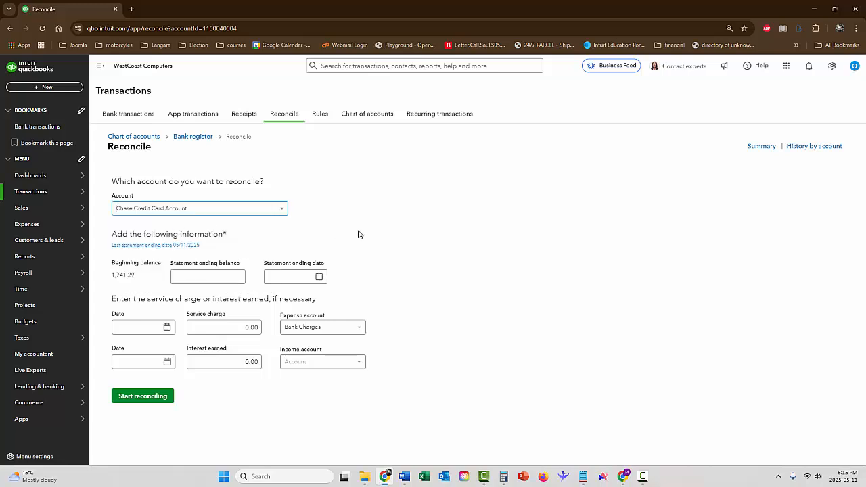
click(282, 213)
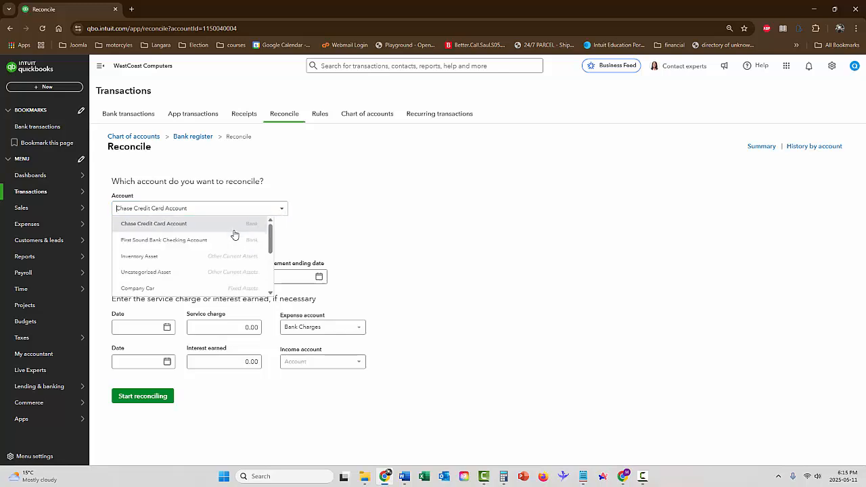
scroll(236, 244, down, 2)
scroll(235, 246, down, 1)
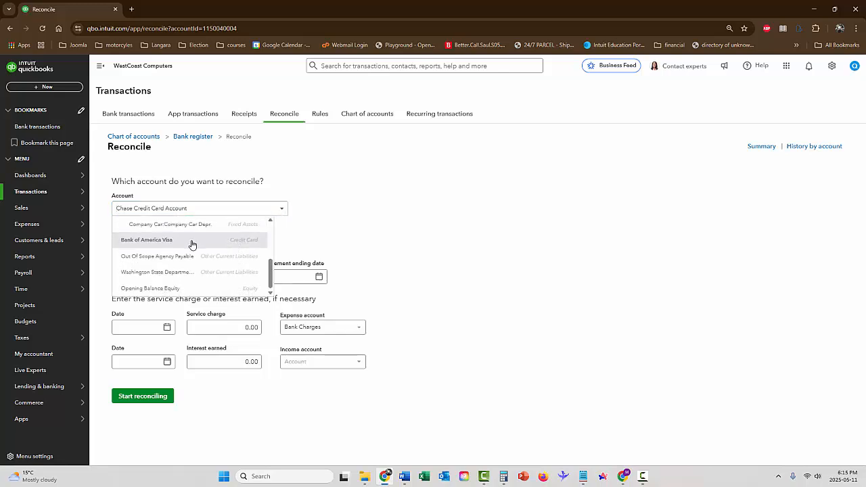
click(158, 242)
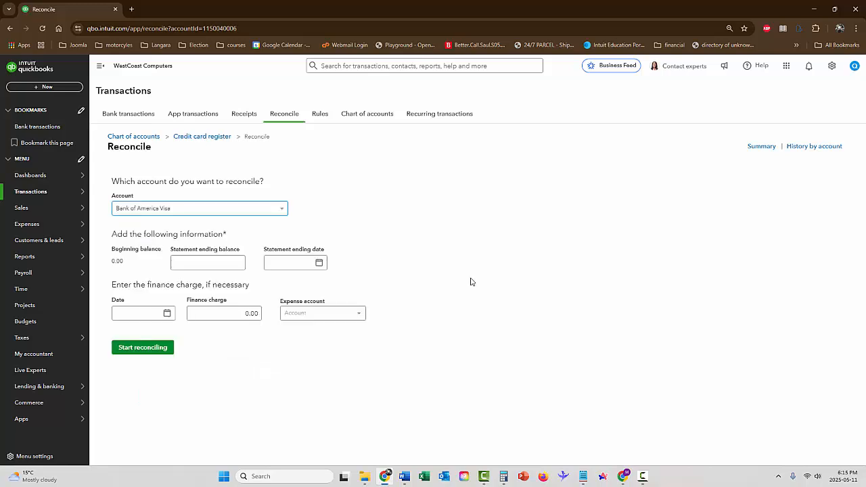
Step: Set the statement ending balance for the Bank of America Visa reconciliation to 1,249.45
click(223, 262)
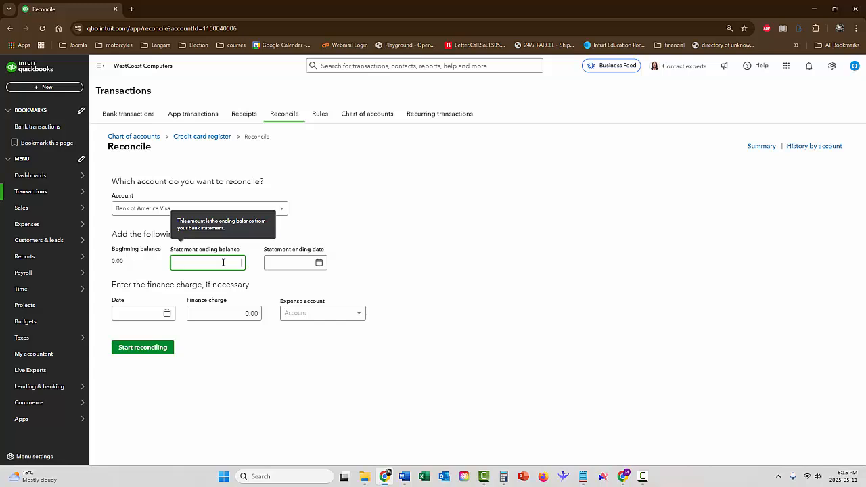
text(1249.45)
key(Tab)
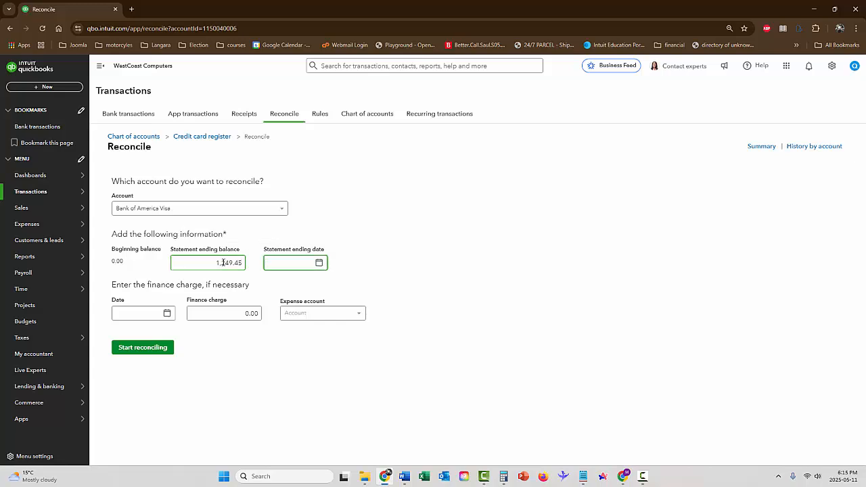
Step: Set the statement ending date to 05/11/2025 and start reconciling the Bank of America Visa
click(321, 263)
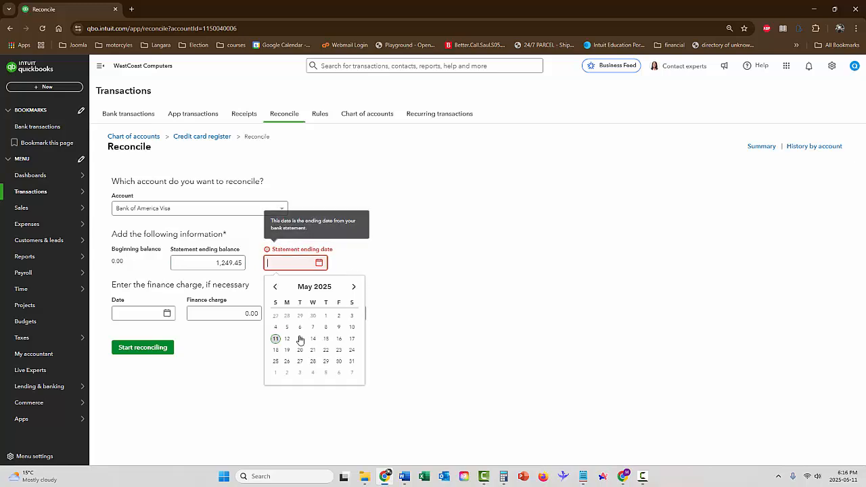
click(275, 339)
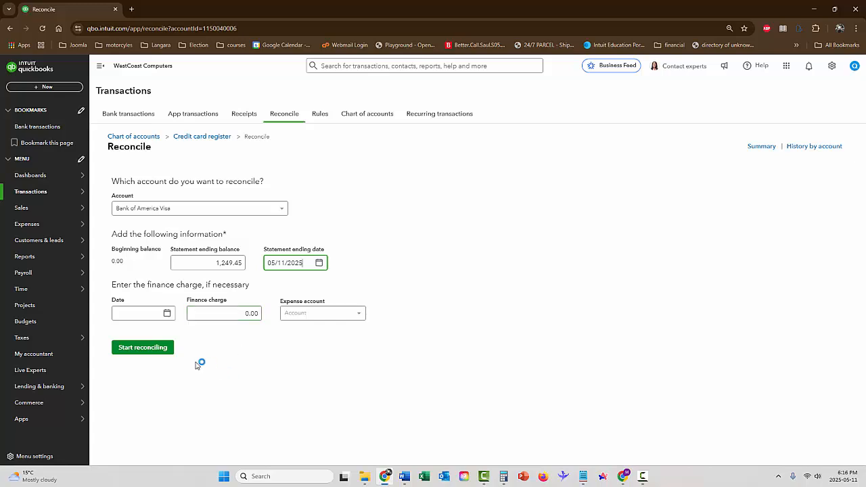
click(163, 353)
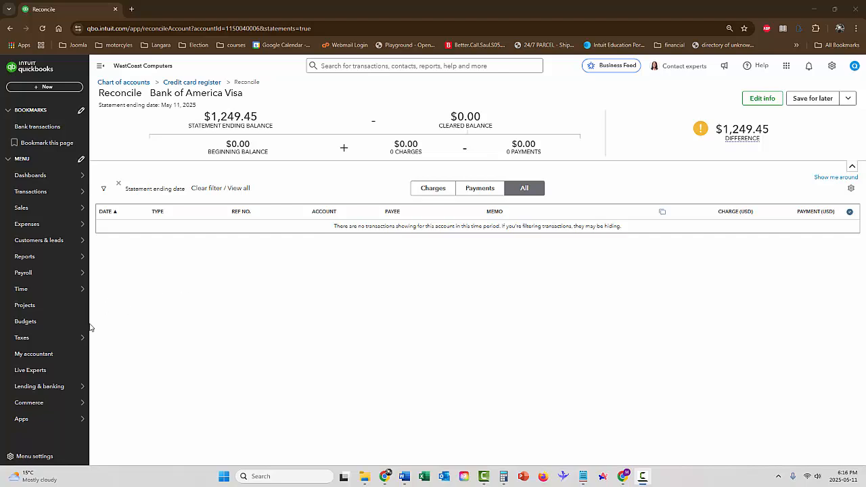
Step: Change the payment account of the Imperial Oil expense to Bank of America Visa, then save and close it
mouse_move(27, 423)
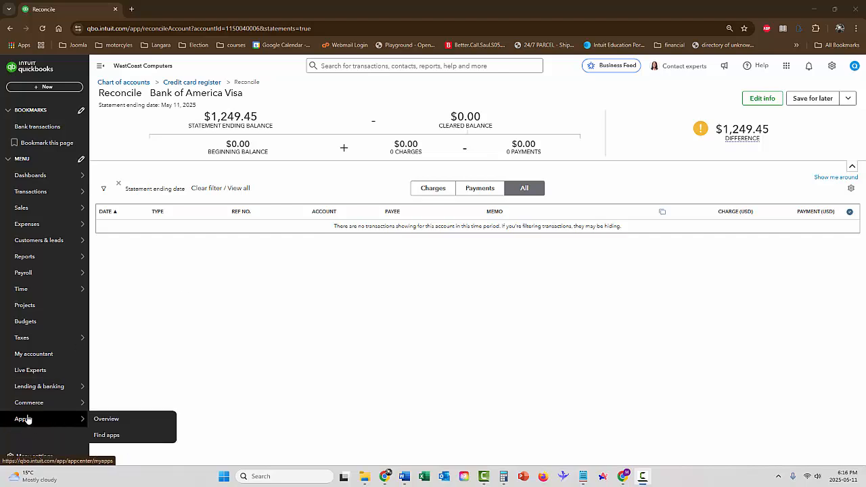
mouse_move(34, 224)
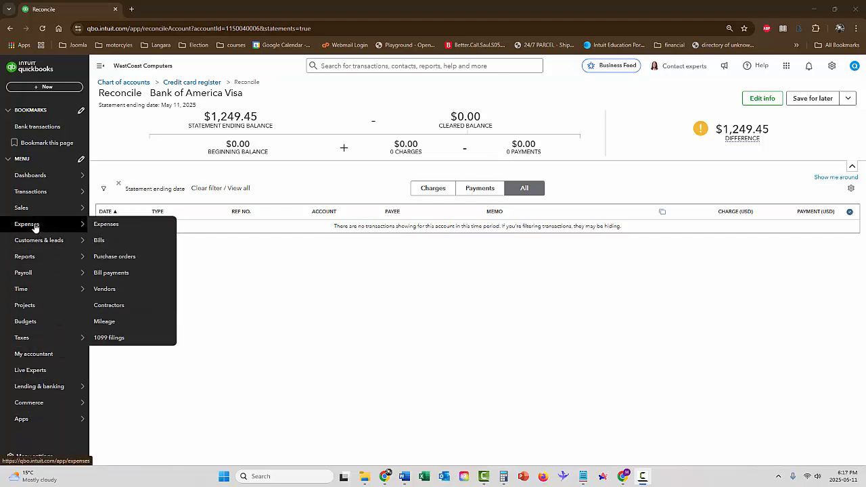
click(99, 227)
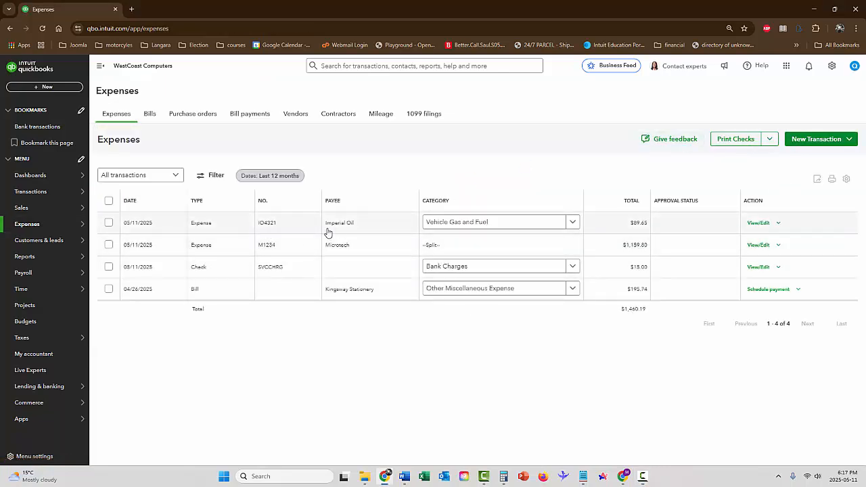
click(761, 224)
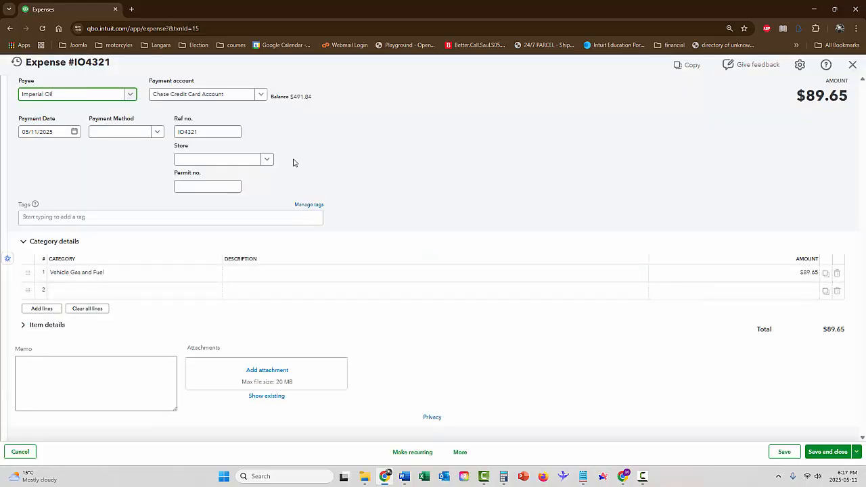
click(258, 95)
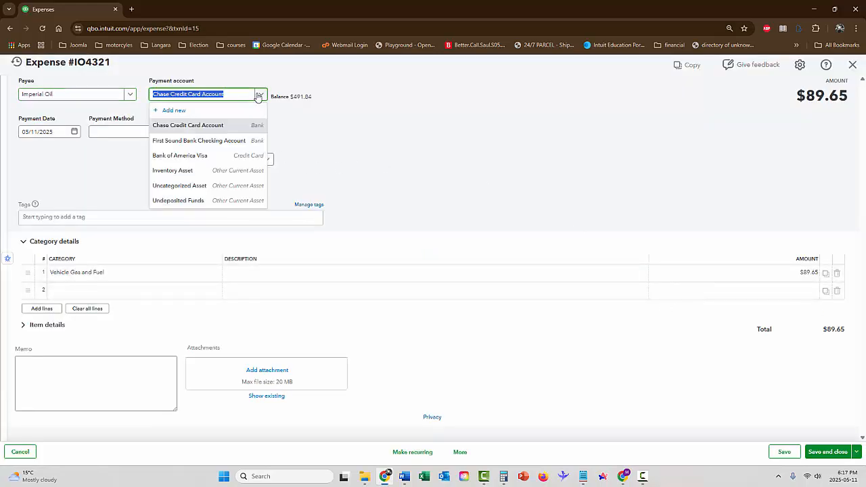
click(230, 155)
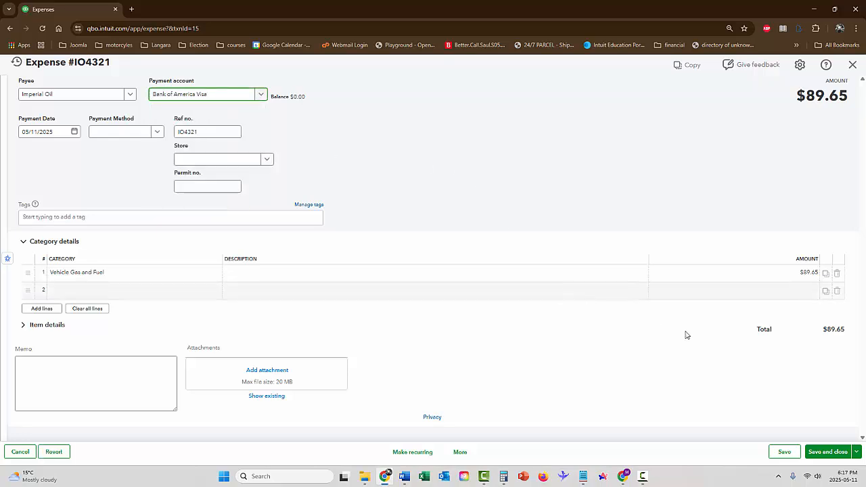
click(839, 452)
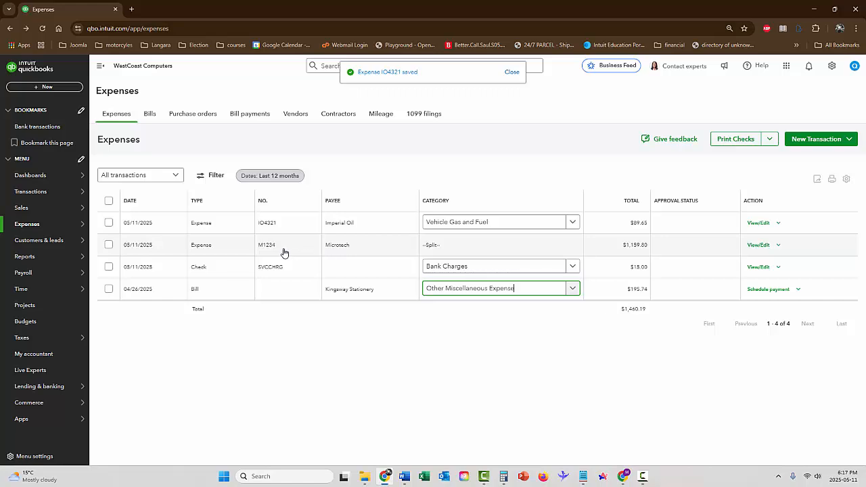
Step: Change the payment account of the Microtech expense to Bank of America Visa, then save and close it
click(759, 246)
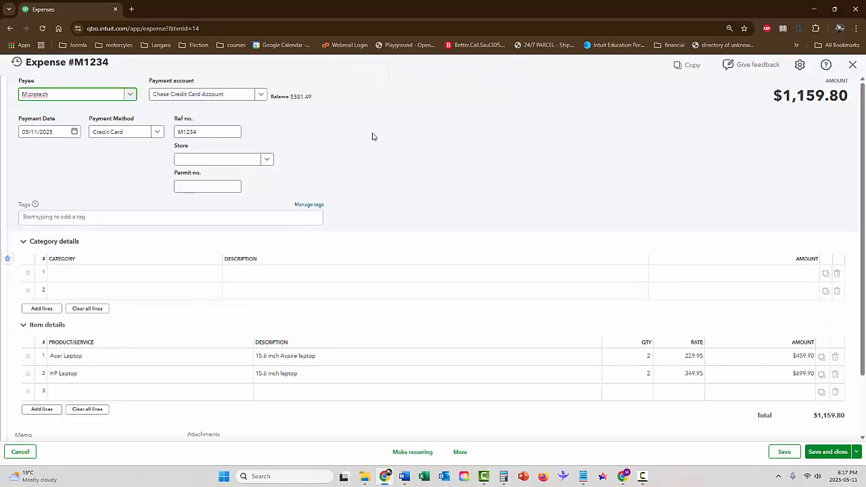
click(262, 94)
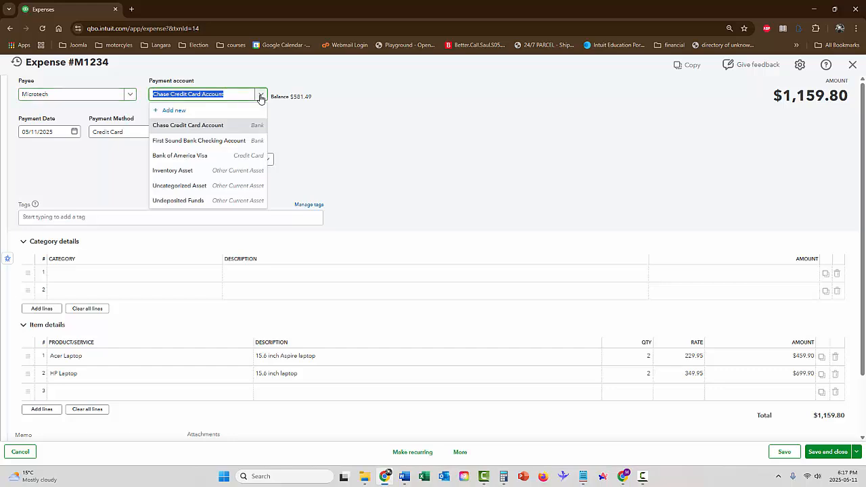
click(214, 155)
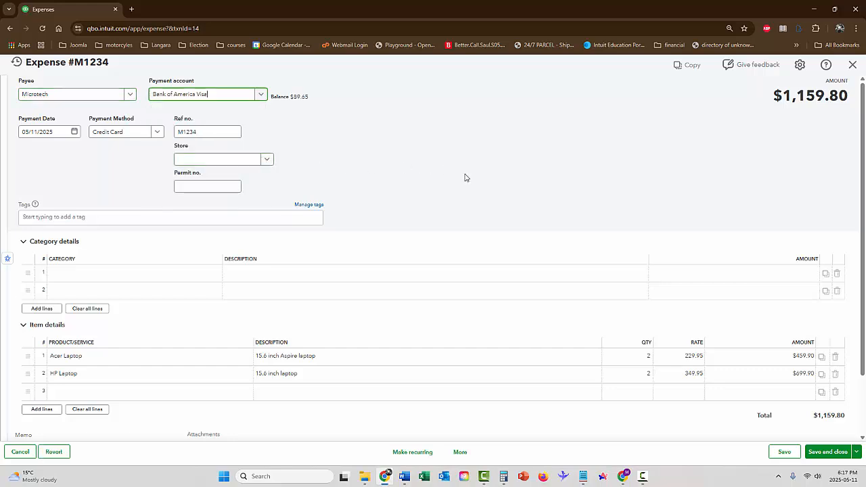
click(828, 452)
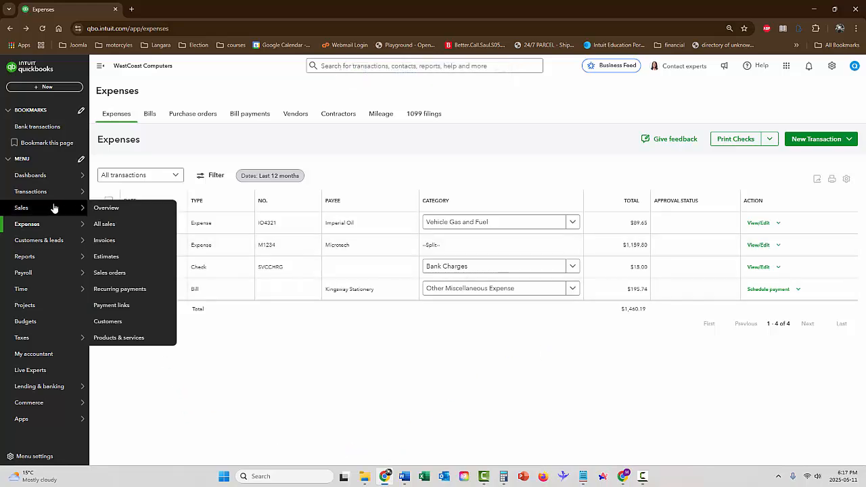
Step: Return to account reconciliation and resume reconciling the Bank of America Visa
mouse_move(31, 193)
click(108, 241)
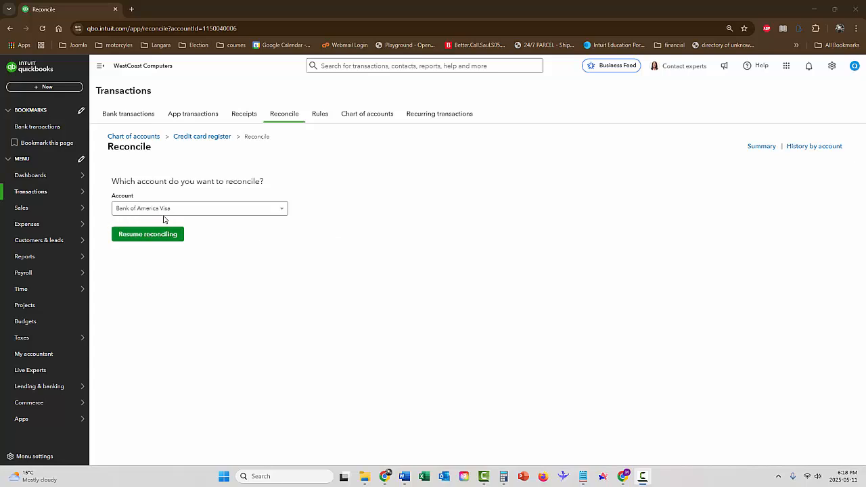
click(151, 237)
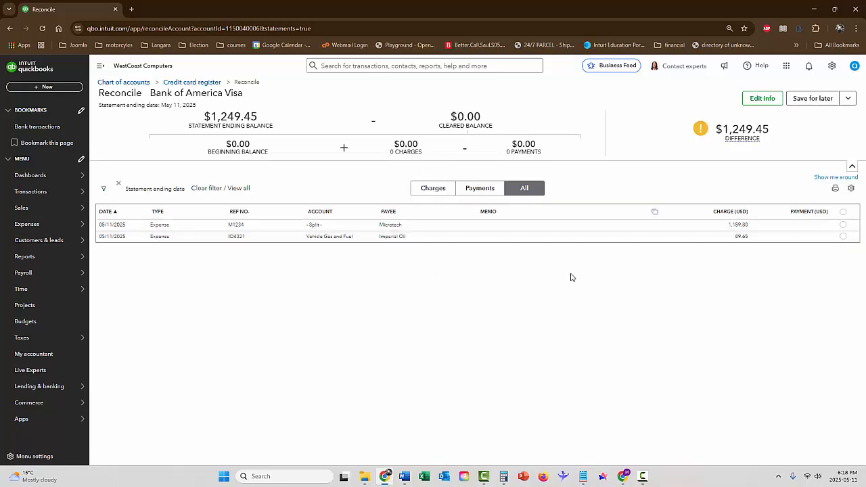
Step: Mark the Microtech and Imperial Oil charges as cleared and finish the reconciliation without paying the bill or entering one
click(843, 225)
click(844, 237)
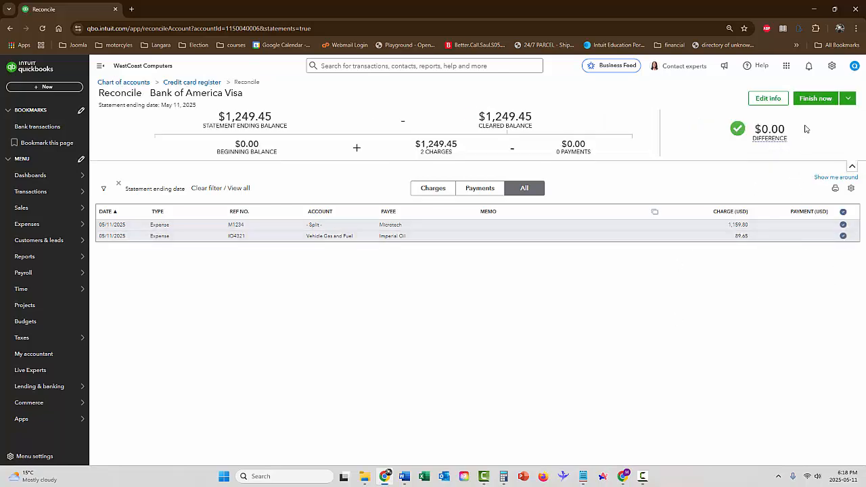
click(819, 102)
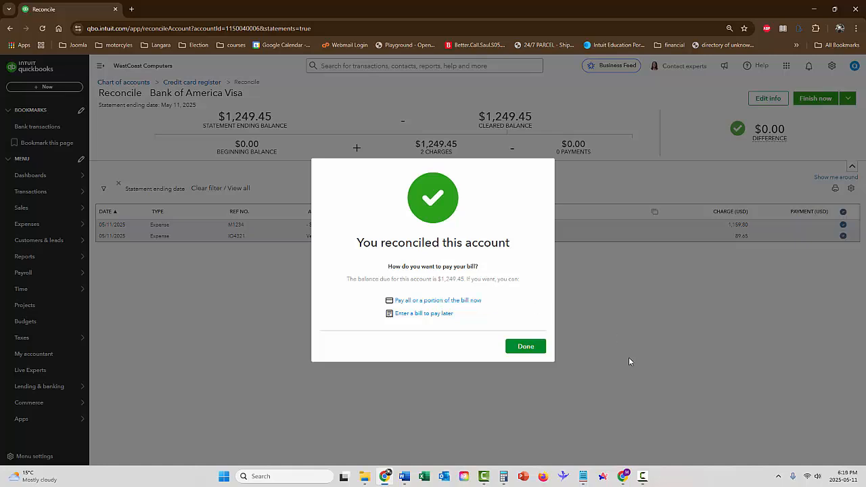
click(532, 350)
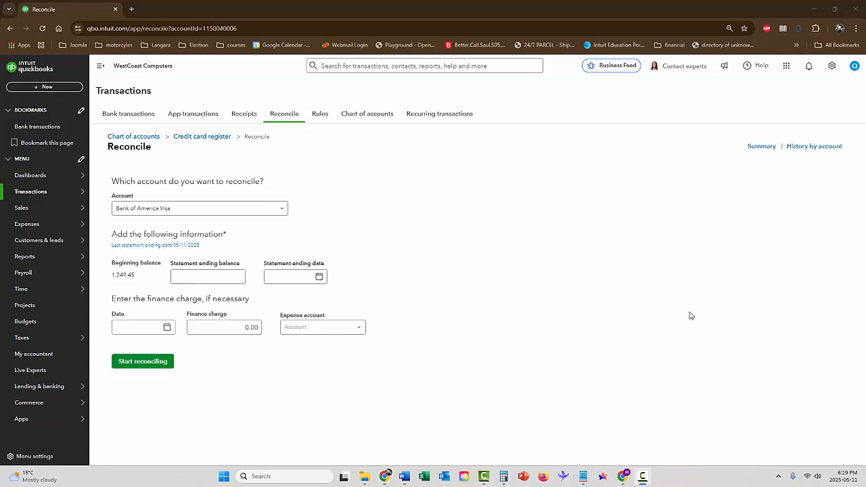
Step: Start a new Pay down credit card transaction from Expenses and choose Bank of America Visa as the card paid
click(31, 224)
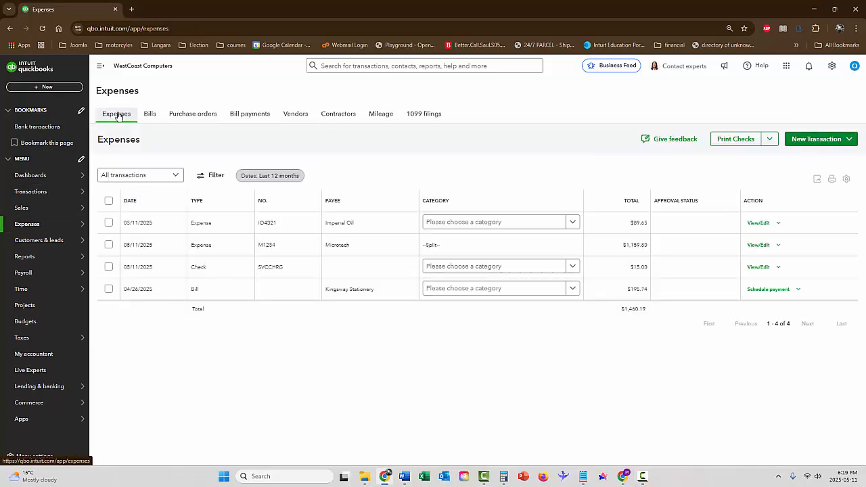
click(824, 141)
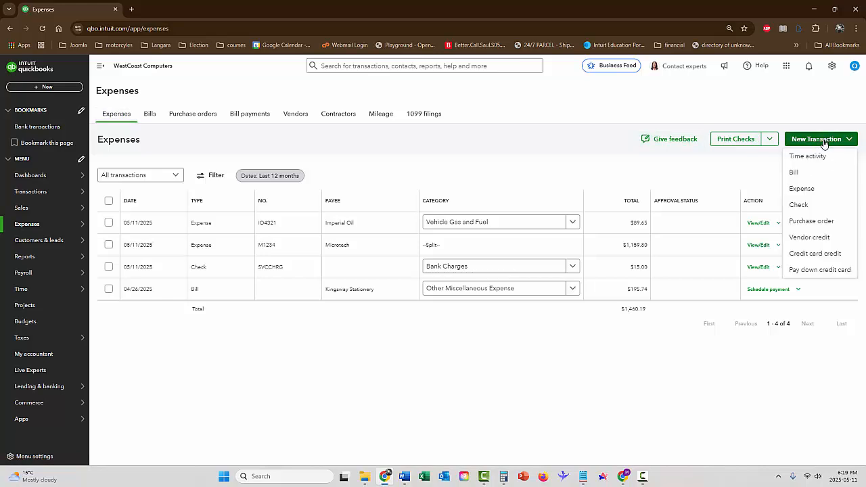
click(826, 271)
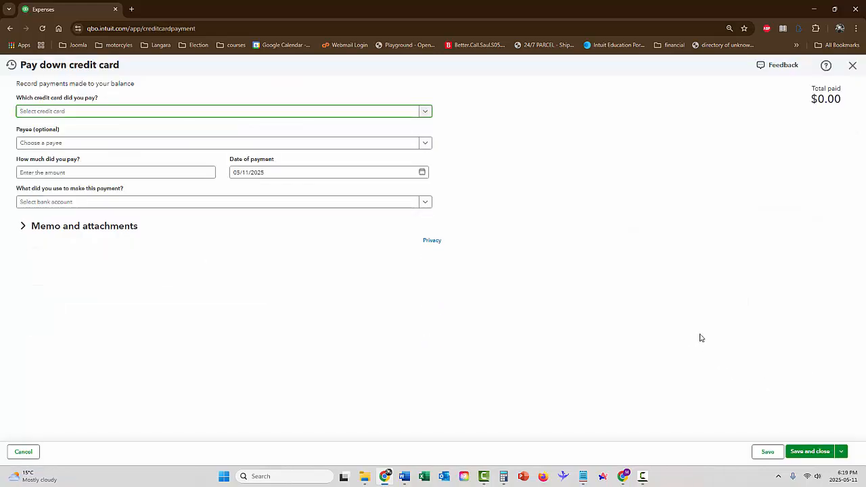
click(52, 117)
click(63, 142)
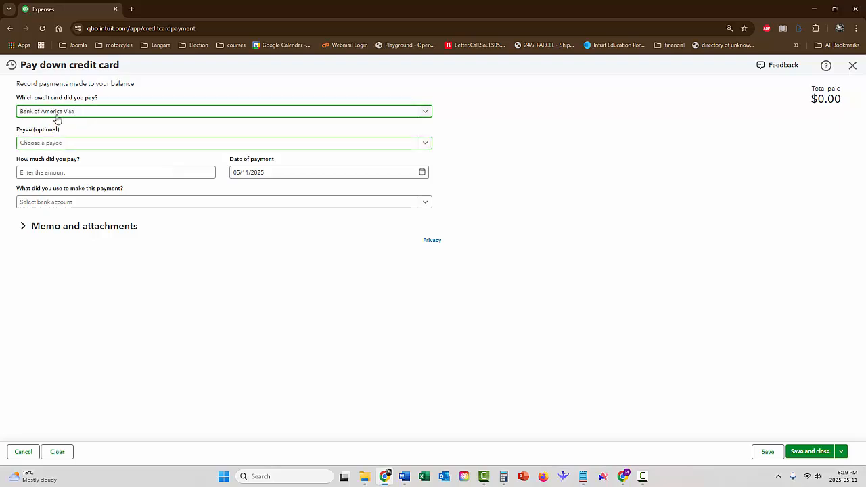
click(68, 112)
click(68, 113)
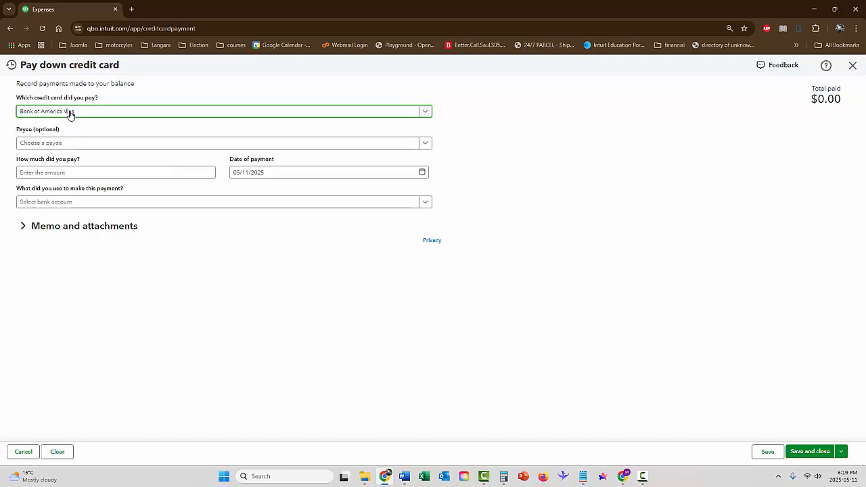
click(59, 145)
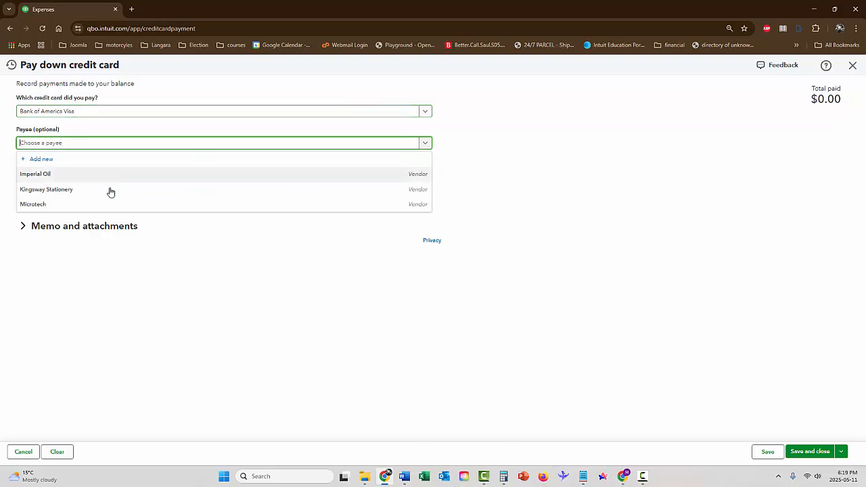
click(162, 273)
click(54, 172)
click(49, 142)
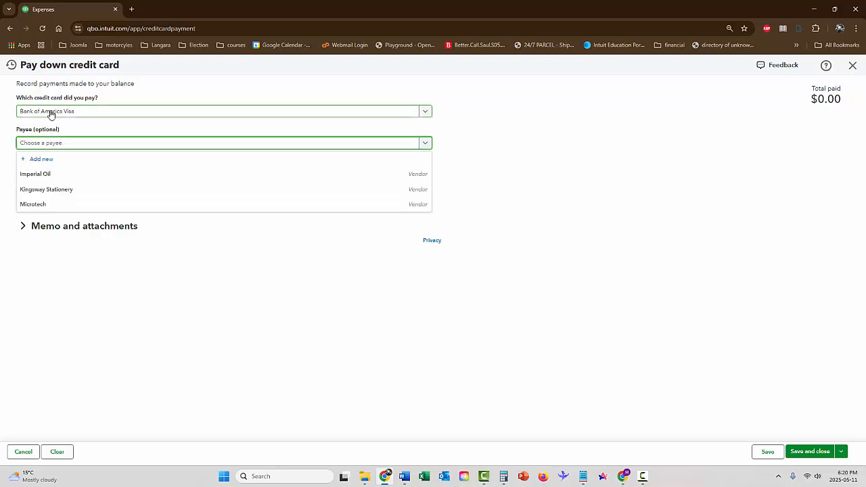
click(509, 147)
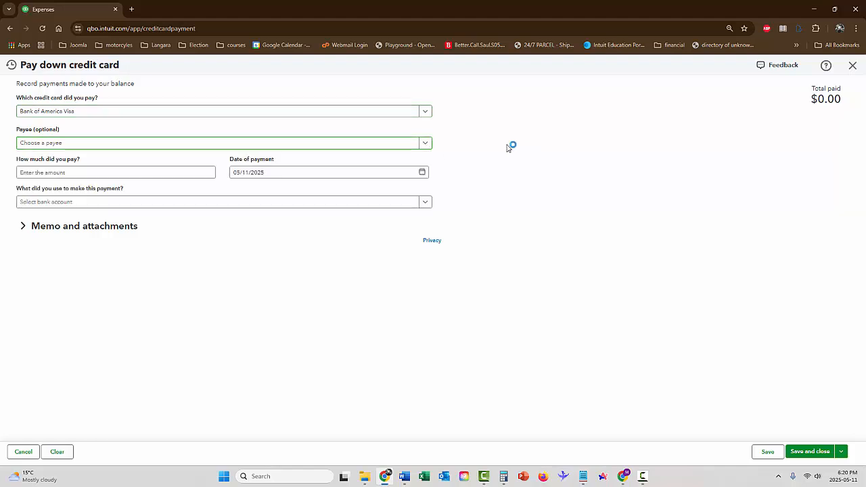
Step: Enter 1,249.45 as the amount paid on the credit card
click(71, 172)
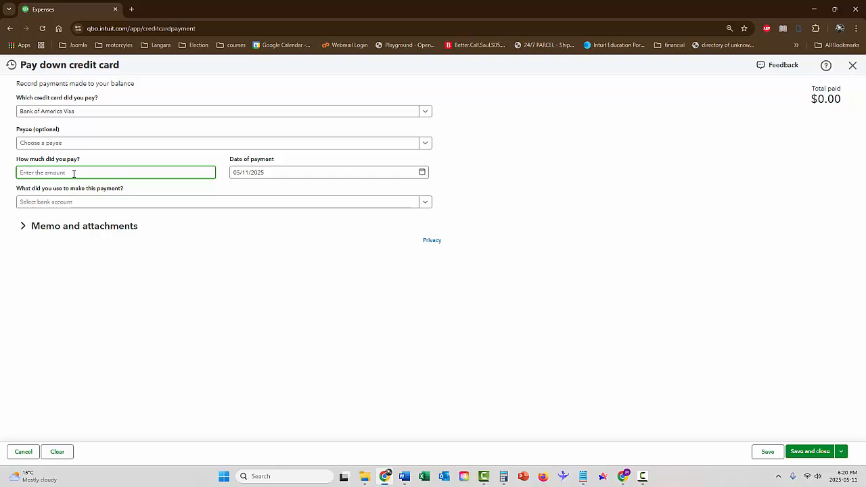
text(1,)
text(249.45)
key(Tab)
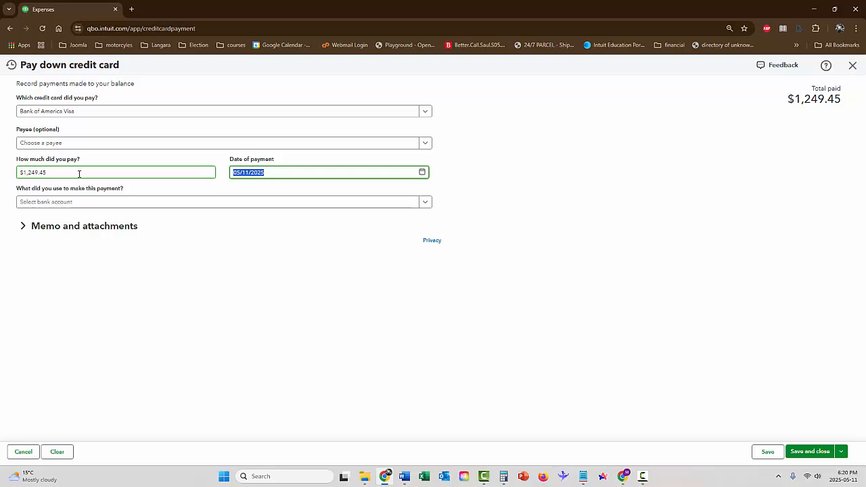
Step: Pay from First Sound Bank Checking Account with a cheque marked Print later, then save and close the credit card payment
click(65, 204)
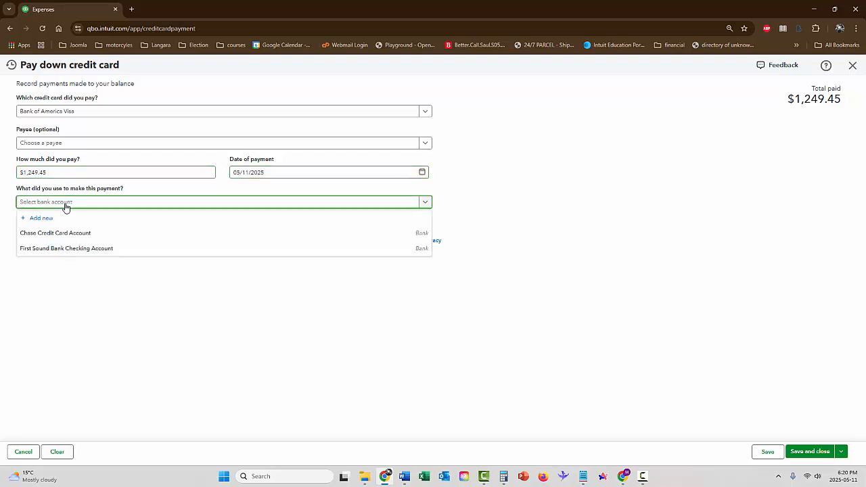
click(52, 250)
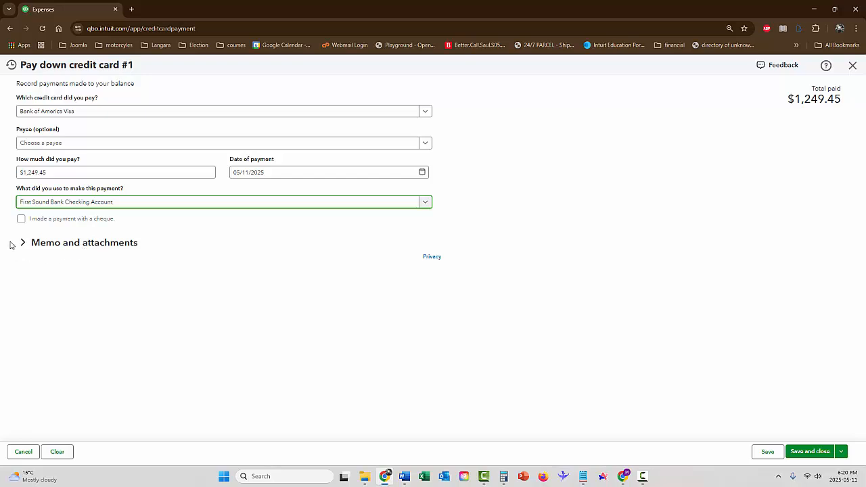
click(21, 220)
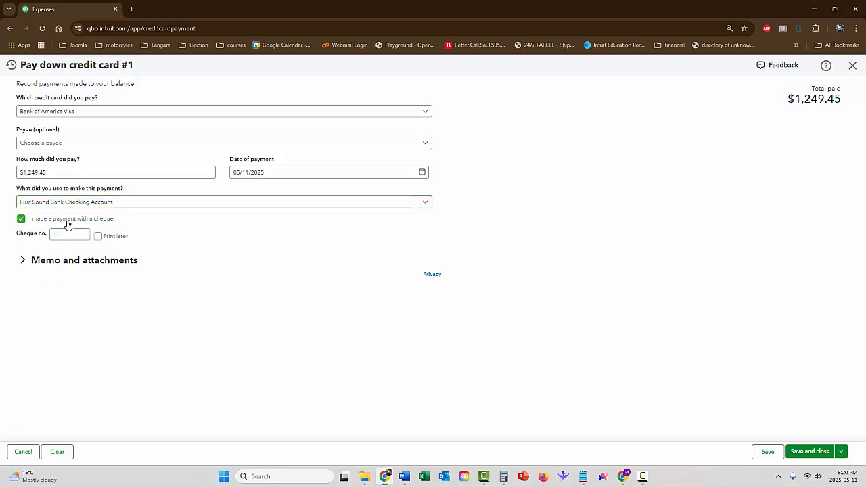
click(99, 236)
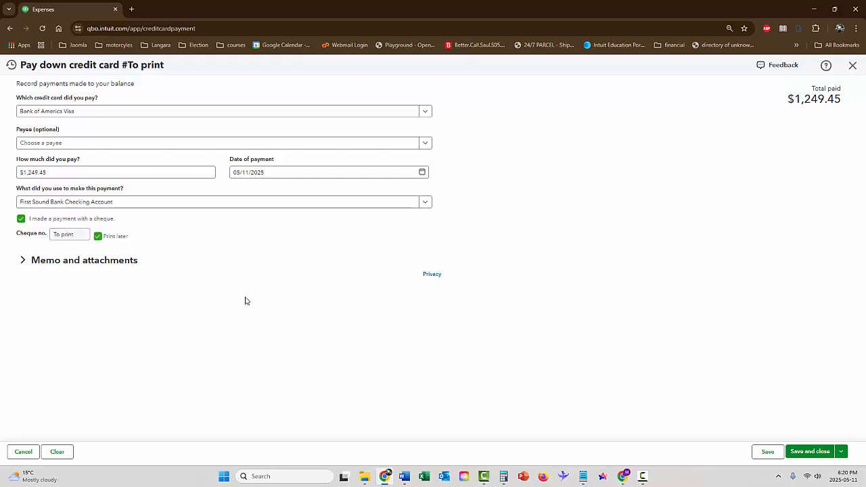
click(819, 453)
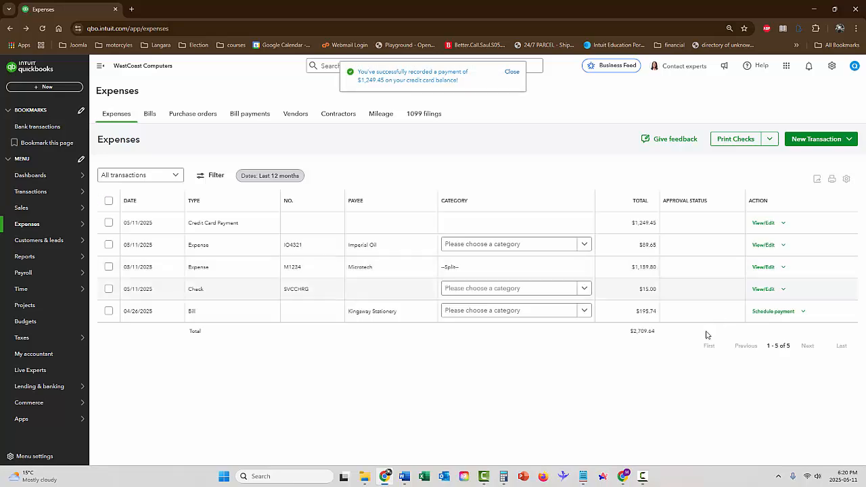